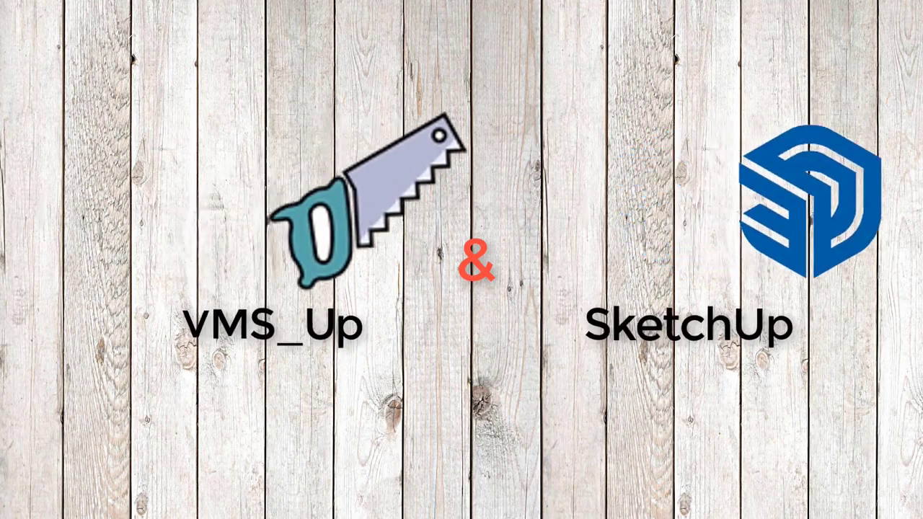
# Zoom in on the joinery where the wooden frame members meet.
pyautogui.scroll(2, 396, 404)
# Orbit around the slotted corner joint to view the two frames from new angles.
pyautogui.scroll(1, 365, 380)
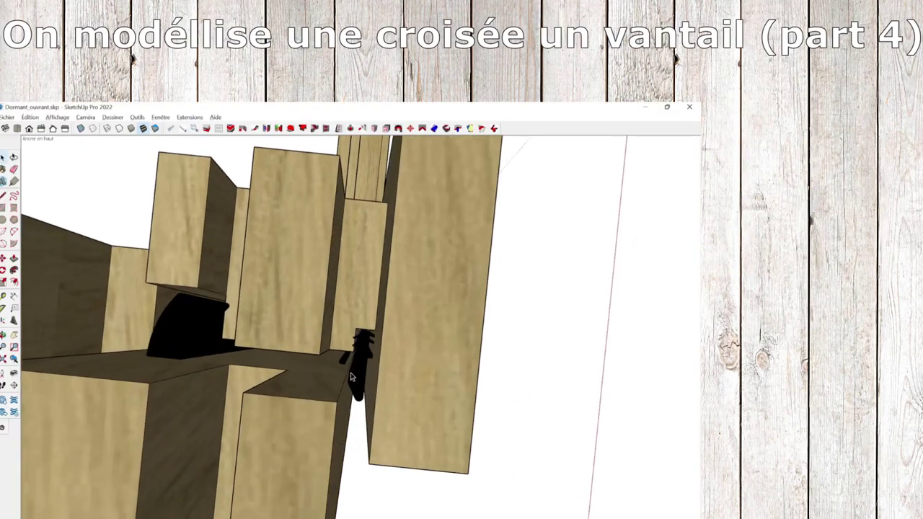
pyautogui.scroll(2, 365, 380)
pyautogui.scroll(1, 365, 379)
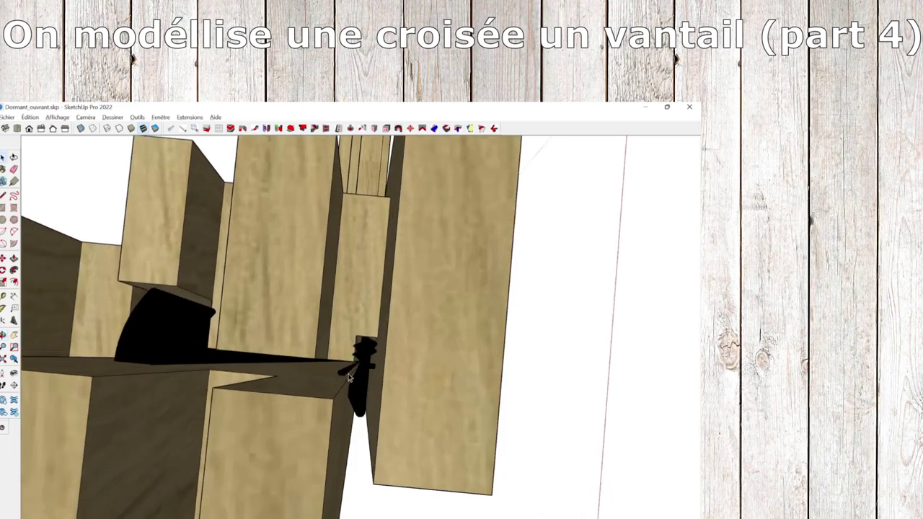
pyautogui.moveTo(354, 389); pyautogui.dragTo(360, 373, button='middle')
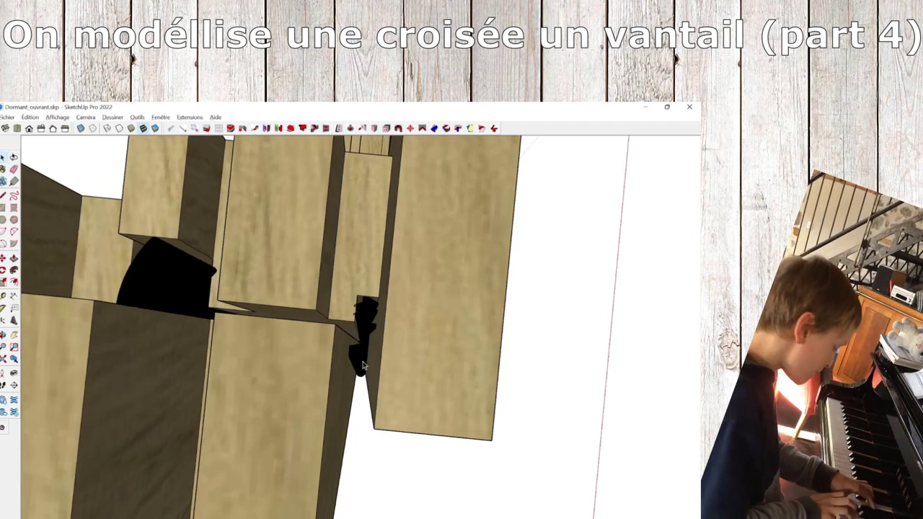
pyautogui.moveTo(360, 373); pyautogui.dragTo(364, 381, button='middle')
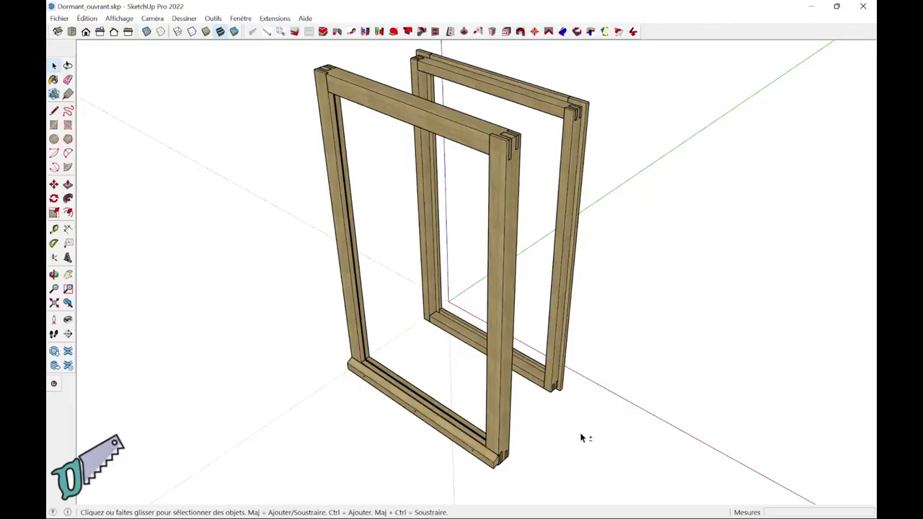
pyautogui.moveTo(581, 434)
pyautogui.mouseDown(button='middle')
pyautogui.moveTo(521, 449)
pyautogui.moveTo(599, 435)
pyautogui.moveTo(520, 445)
pyautogui.moveTo(603, 421)
pyautogui.moveTo(607, 397)
pyautogui.moveTo(514, 443)
pyautogui.moveTo(493, 432)
pyautogui.moveTo(491, 472)
pyautogui.mouseUp(button='middle')
pyautogui.click(479, 437)
pyautogui.scroll(5, 480, 436)
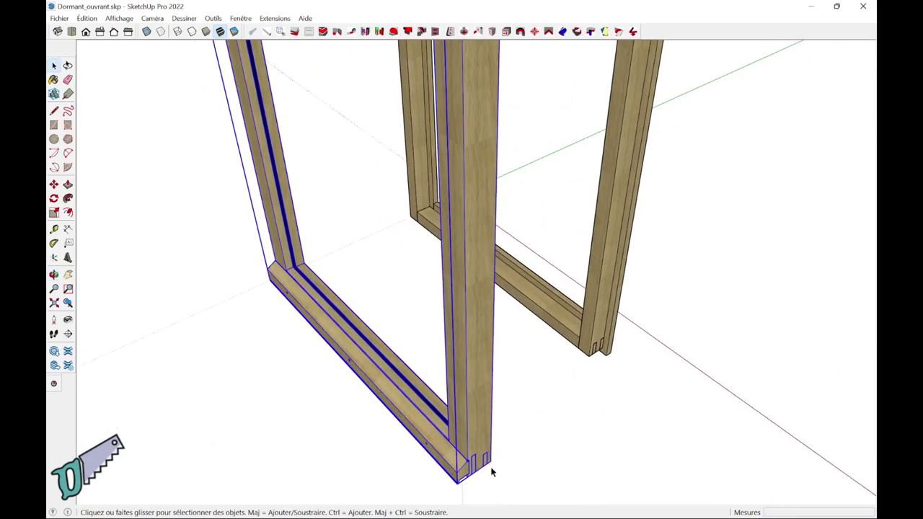
pyautogui.moveTo(557, 403); pyautogui.dragTo(494, 437, button='middle')
pyautogui.scroll(2, 523, 430)
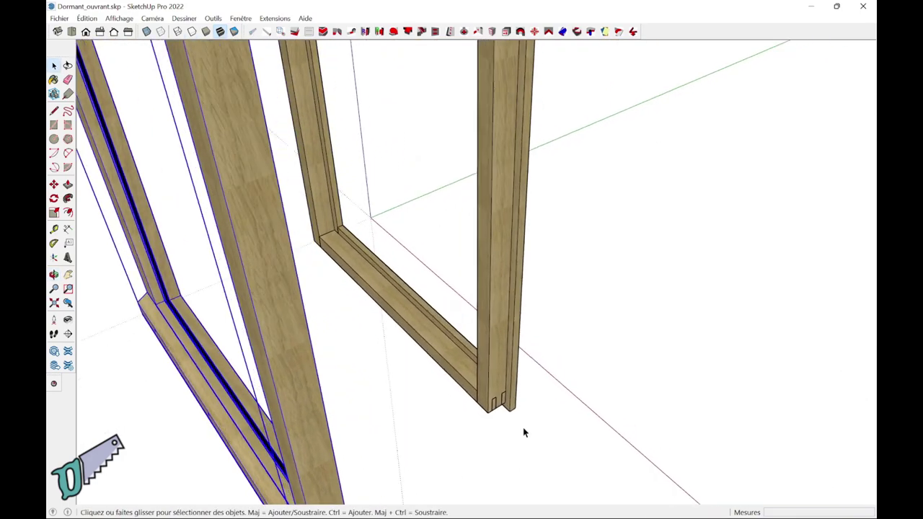
pyautogui.moveTo(531, 402)
pyautogui.mouseDown(button='middle')
pyautogui.moveTo(440, 438)
pyautogui.moveTo(423, 428)
pyautogui.mouseUp(button='middle')
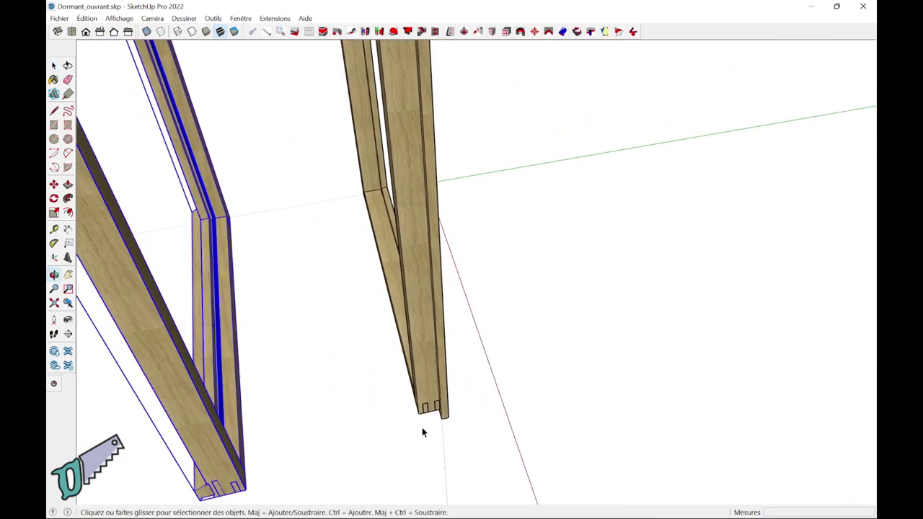
pyautogui.click(428, 382)
pyautogui.moveTo(428, 384)
pyautogui.mouseDown(button='middle')
pyautogui.moveTo(456, 388)
pyautogui.moveTo(433, 247)
pyautogui.moveTo(458, 209)
pyautogui.mouseUp(button='middle')
pyautogui.click(439, 371)
pyautogui.click(456, 264)
pyautogui.click(353, 247)
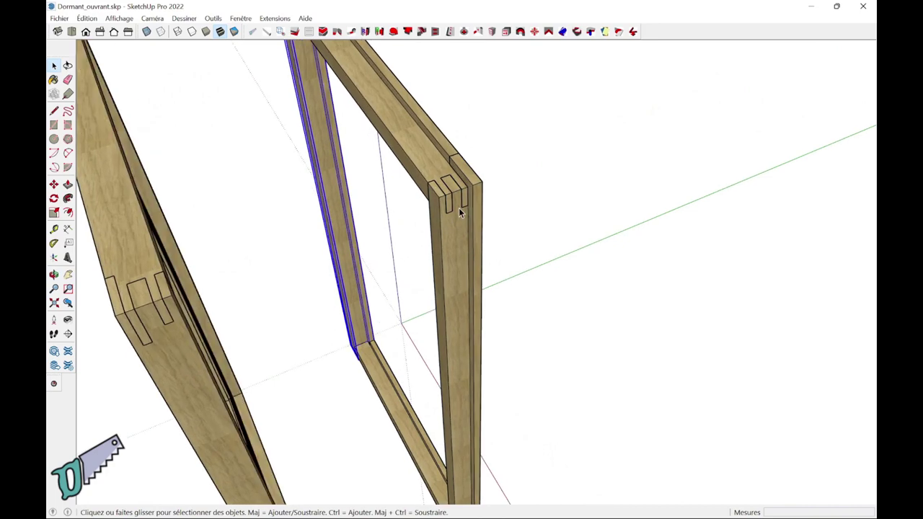
pyautogui.scroll(-5, 477, 408)
# Hide the front frame with Masquer and orbit to a frontal view of the remaining frame.
pyautogui.click(477, 408)
pyautogui.rightClick(481, 412)
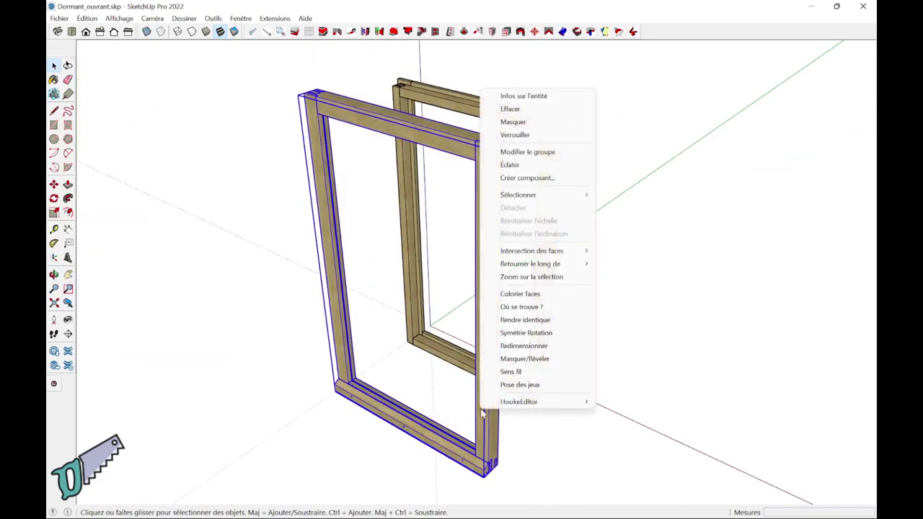
pyautogui.click(533, 122)
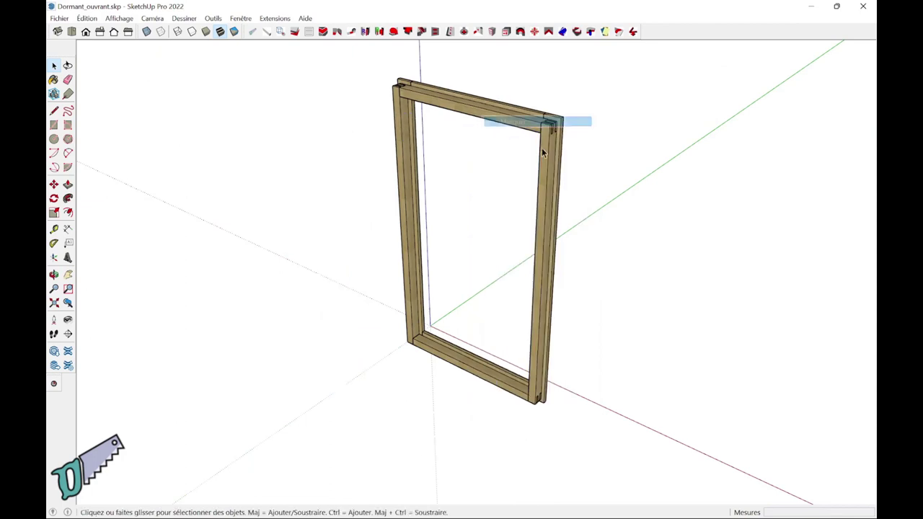
pyautogui.moveTo(541, 151); pyautogui.dragTo(527, 199, button='middle')
pyautogui.scroll(3, 507, 232)
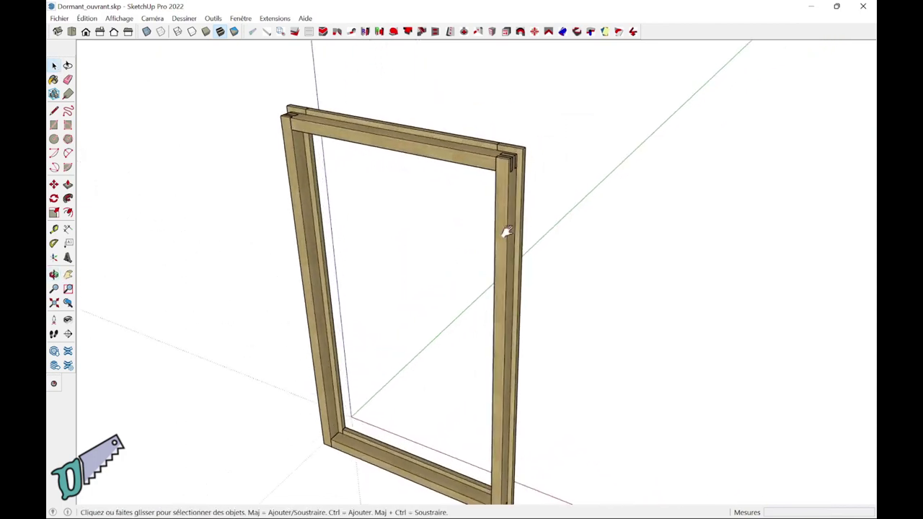
pyautogui.moveTo(507, 232); pyautogui.dragTo(523, 395, button='middle')
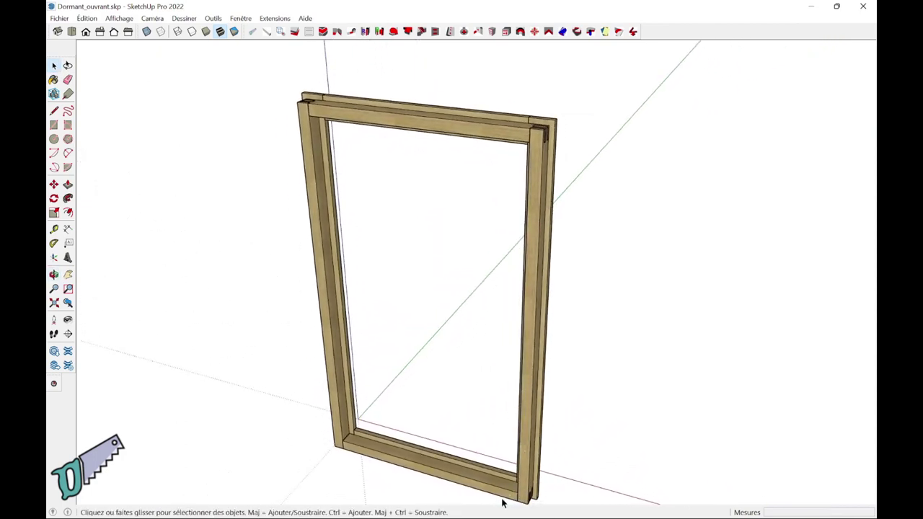
pyautogui.scroll(-2, 525, 484)
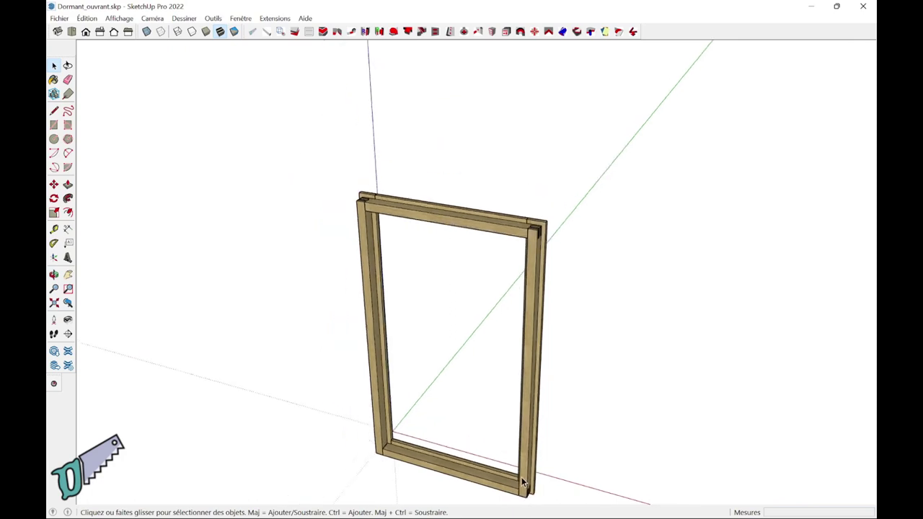
pyautogui.moveTo(523, 483); pyautogui.dragTo(501, 458, button='middle')
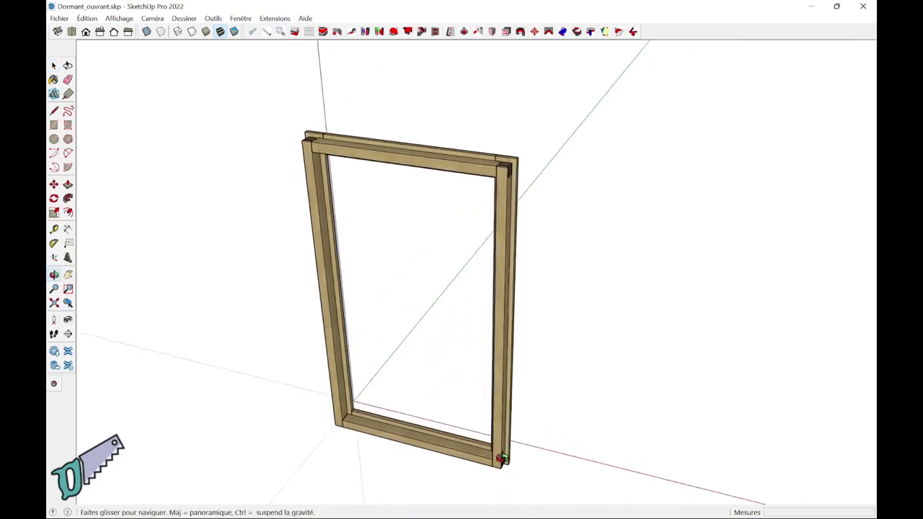
# Set up a Feuillure rebate 10 mm deep and 10 mm wide in Usinage_contour.
pyautogui.click(323, 36)
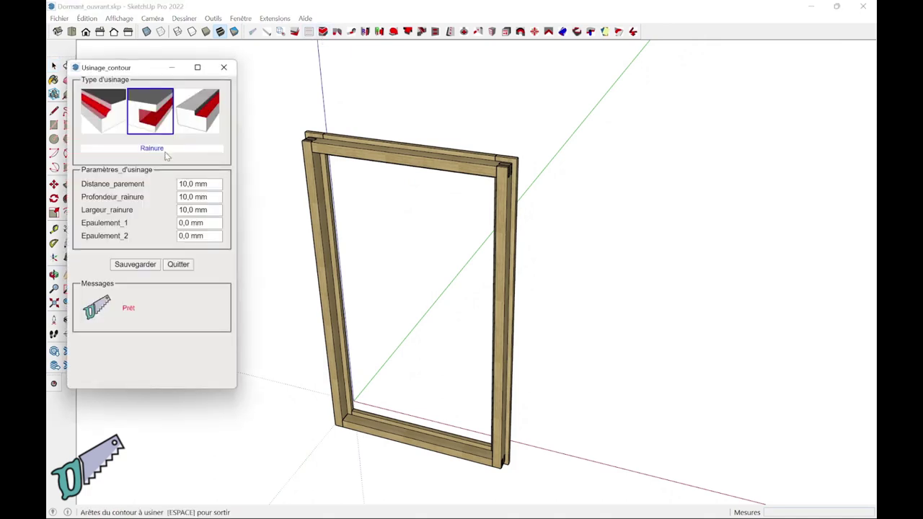
pyautogui.click(199, 130)
pyautogui.moveTo(209, 185); pyautogui.dragTo(181, 185)
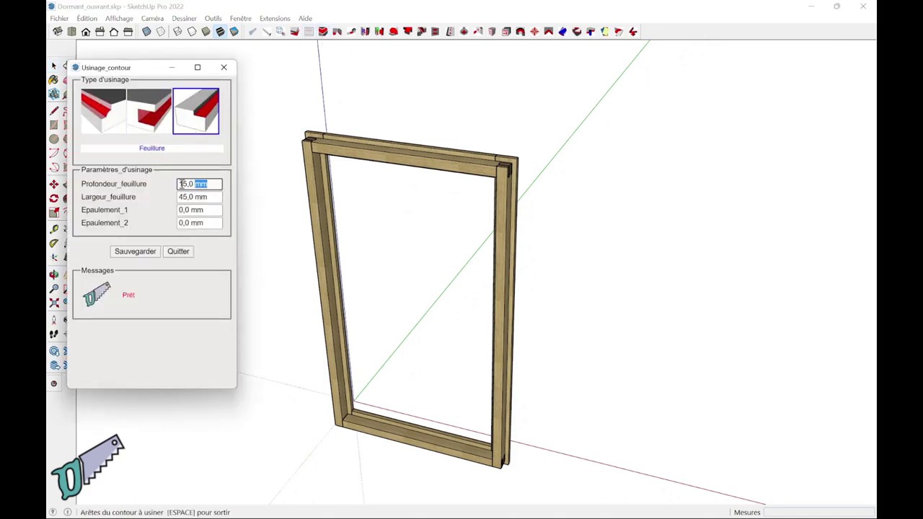
pyautogui.write('10')
pyautogui.press('Tab')
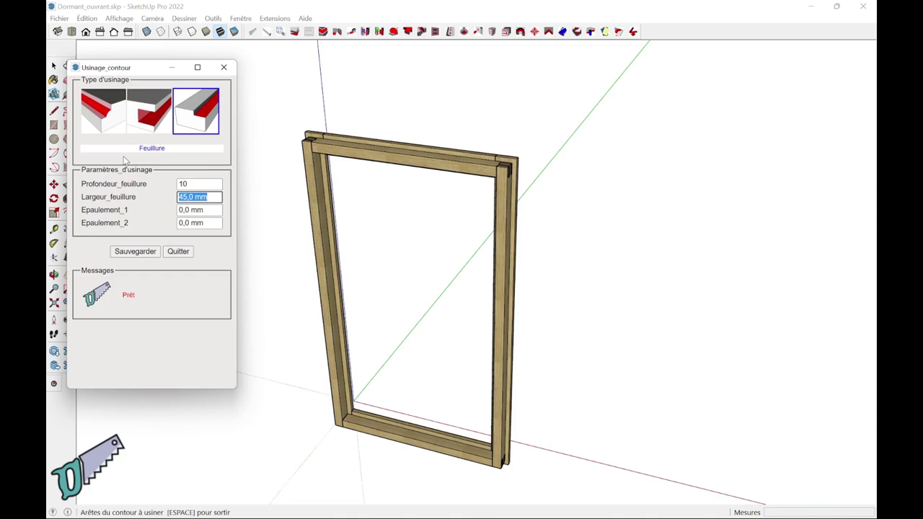
pyautogui.write('10')
pyautogui.press('Tab')
# Pick the frame's bottom front edge and right post front edge for machining.
pyautogui.scroll(2, 346, 429)
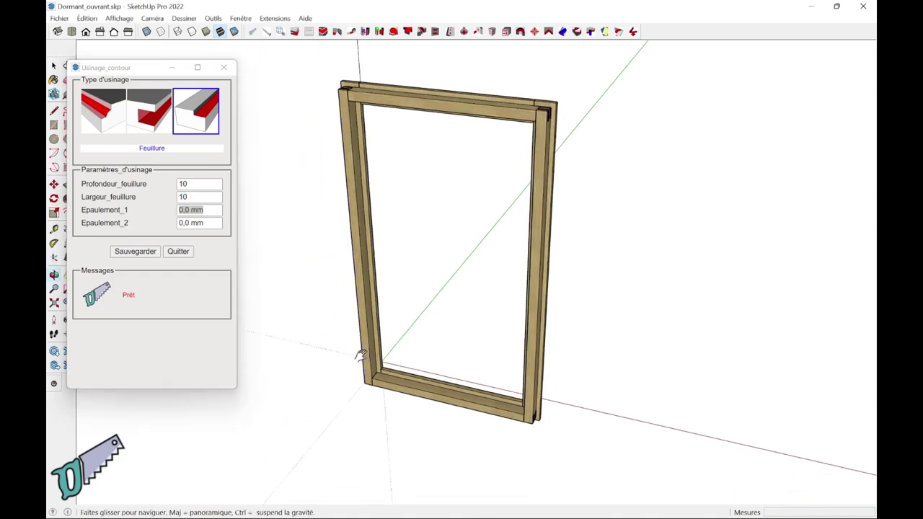
pyautogui.scroll(2, 402, 434)
pyautogui.scroll(2, 414, 427)
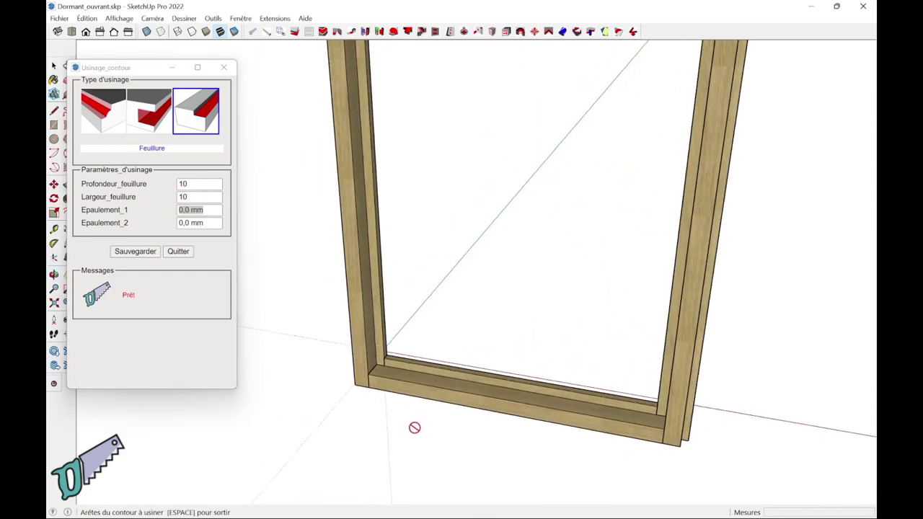
pyautogui.click(467, 408)
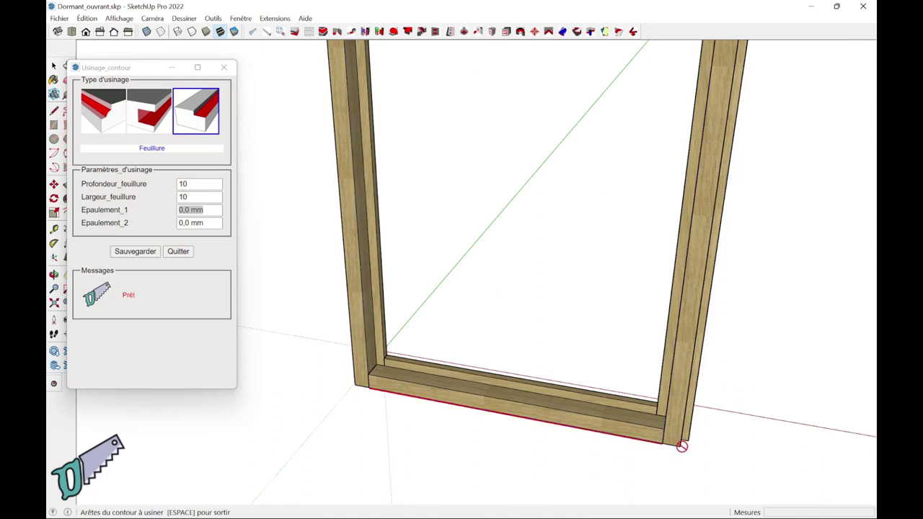
pyautogui.scroll(2, 673, 445)
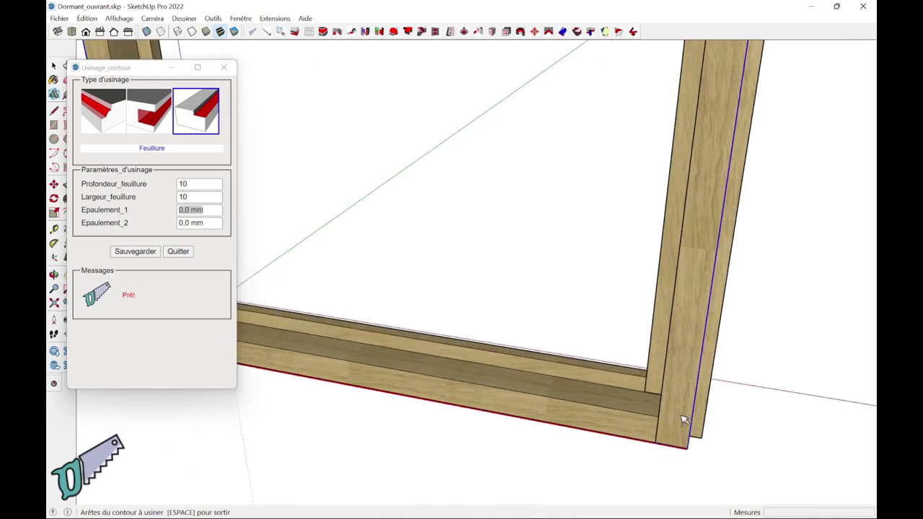
pyautogui.click(688, 417)
pyautogui.moveTo(688, 388); pyautogui.dragTo(691, 344, button='middle')
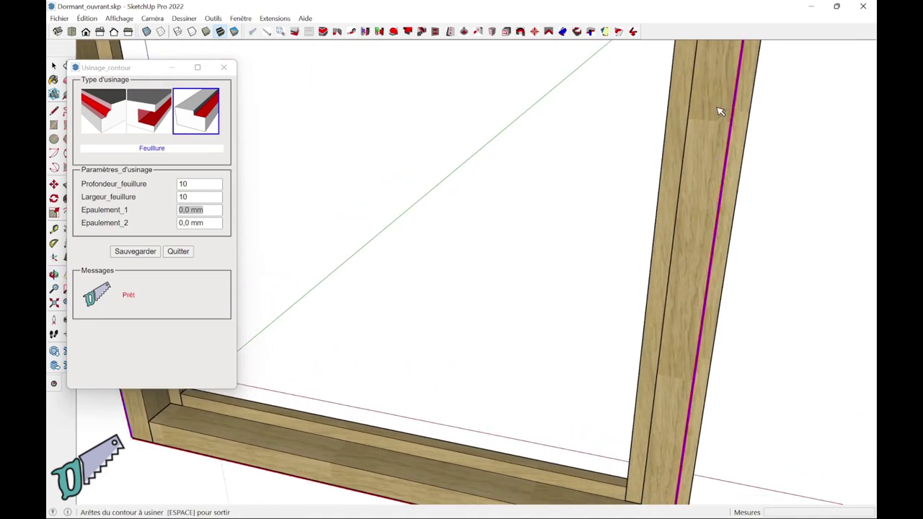
pyautogui.scroll(-5, 728, 185)
pyautogui.scroll(-3, 719, 178)
pyautogui.moveTo(719, 177)
pyautogui.mouseDown(button='middle')
pyautogui.moveTo(679, 366)
pyautogui.moveTo(728, 199)
pyautogui.mouseUp(button='middle')
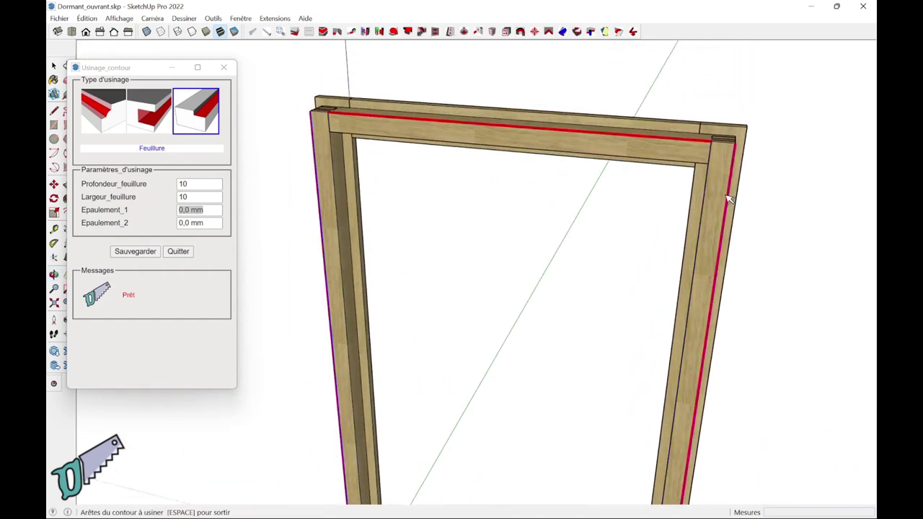
# Run Lancer l'usinage on the picked edges, quit, and inspect the rebated post.
pyautogui.rightClick(723, 154)
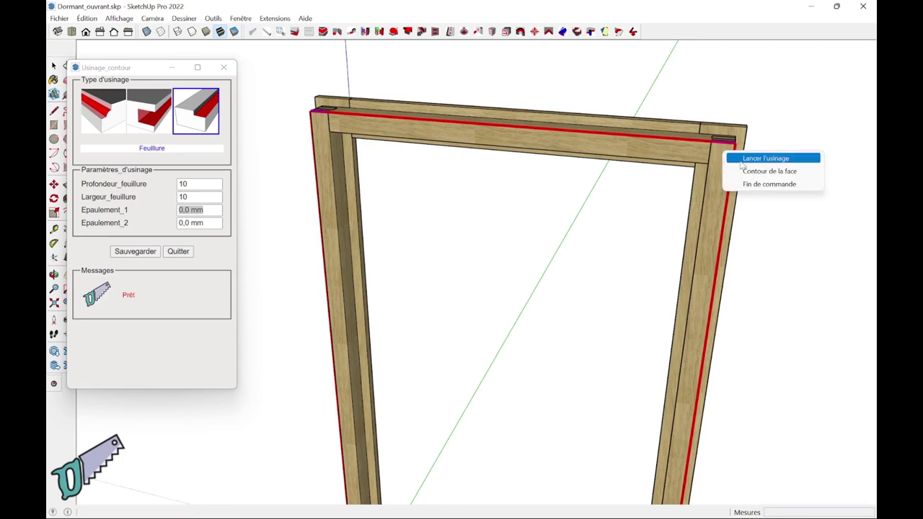
pyautogui.click(741, 164)
pyautogui.moveTo(746, 165)
pyautogui.mouseDown(button='middle')
pyautogui.moveTo(711, 185)
pyautogui.moveTo(560, 175)
pyautogui.moveTo(186, 263)
pyautogui.mouseUp(button='middle')
pyautogui.click(179, 251)
pyautogui.moveTo(411, 293)
pyautogui.mouseDown(button='middle')
pyautogui.moveTo(410, 264)
pyautogui.moveTo(645, 276)
pyautogui.moveTo(604, 231)
pyautogui.moveTo(571, 213)
pyautogui.mouseUp(button='middle')
pyautogui.scroll(3, 580, 201)
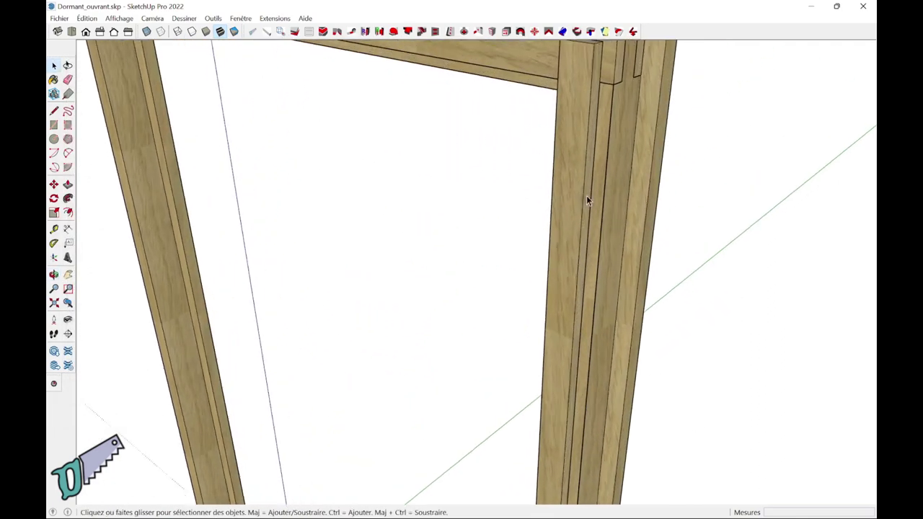
pyautogui.doubleClick(614, 172)
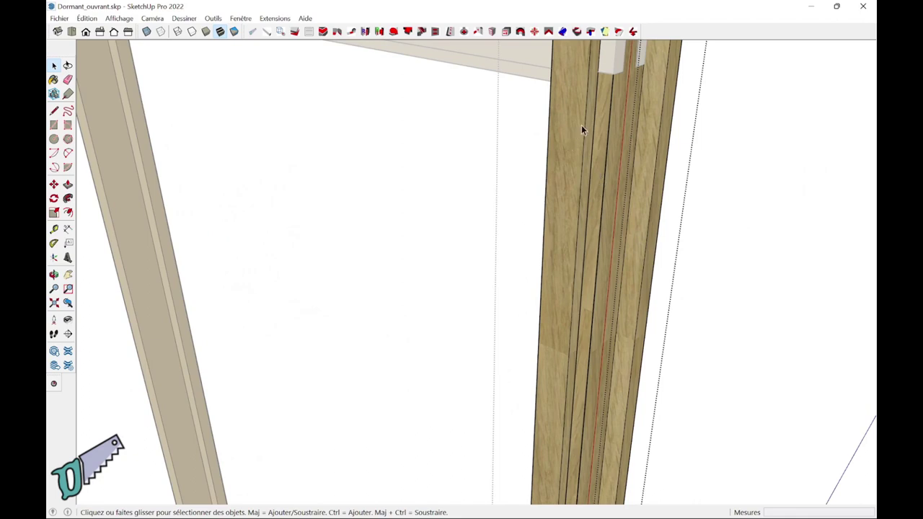
pyautogui.press('l')
pyautogui.scroll(1, 591, 89)
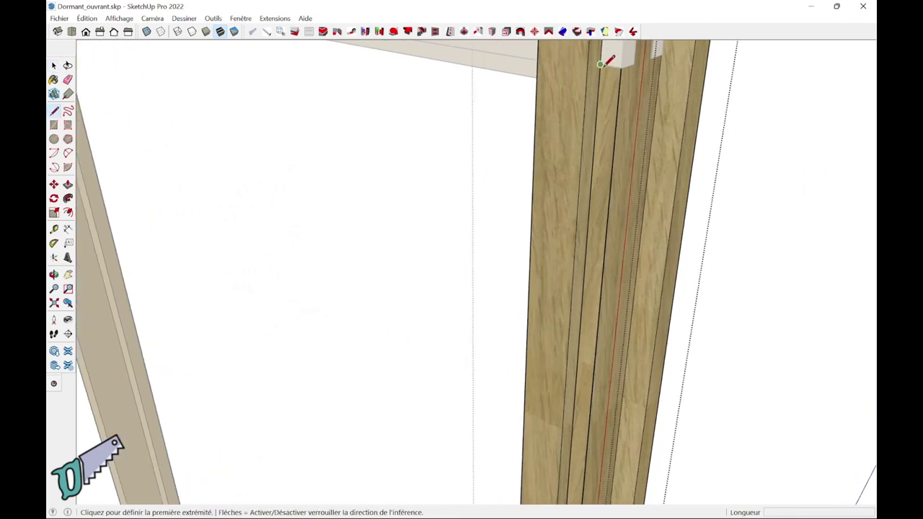
pyautogui.click(604, 63)
pyautogui.click(624, 66)
pyautogui.moveTo(625, 66); pyautogui.dragTo(811, 241, button='middle')
pyautogui.press('space')
pyautogui.click(769, 245)
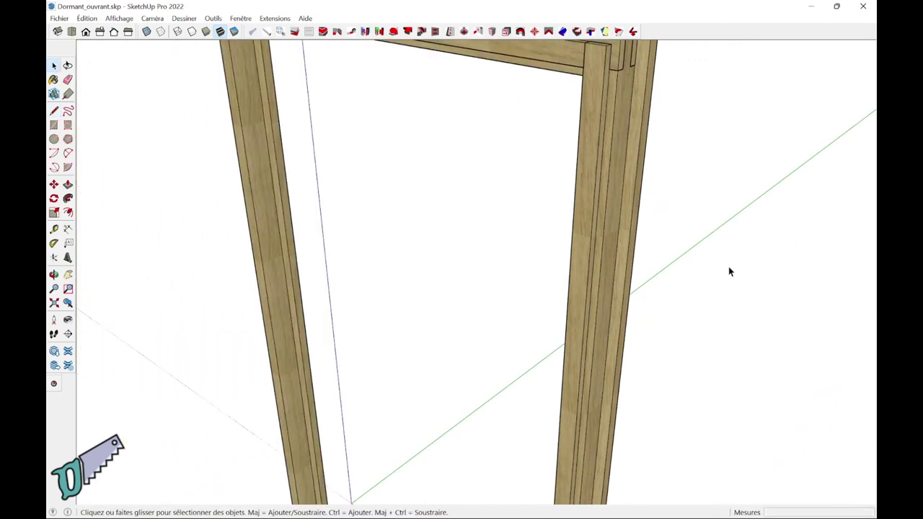
pyautogui.click(617, 287)
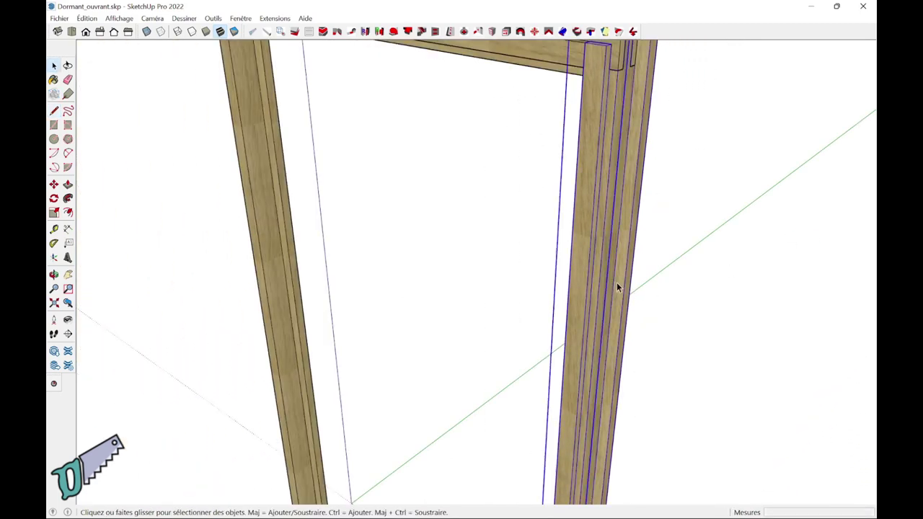
pyautogui.rightClick(616, 287)
pyautogui.click(680, 105)
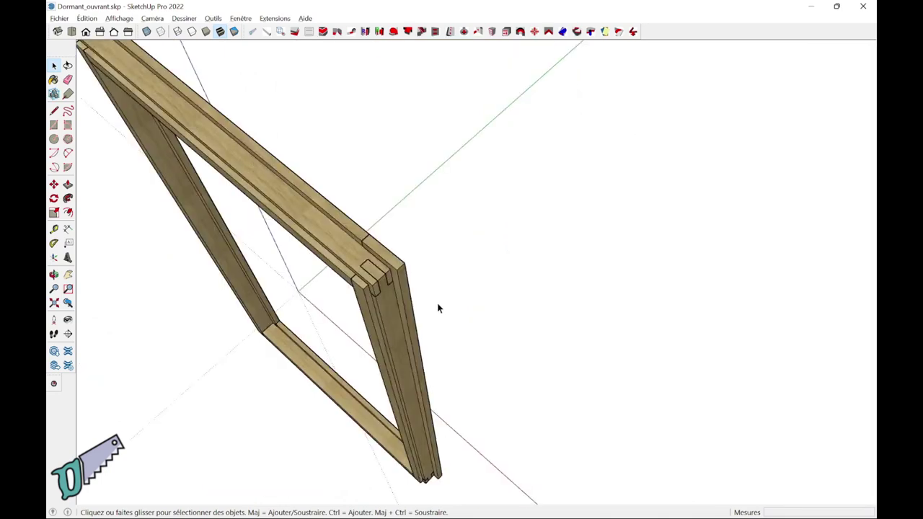
pyautogui.scroll(5, 438, 304)
pyautogui.moveTo(449, 239)
pyautogui.mouseDown(button='middle')
pyautogui.moveTo(581, 197)
pyautogui.moveTo(475, 240)
pyautogui.mouseUp(button='middle')
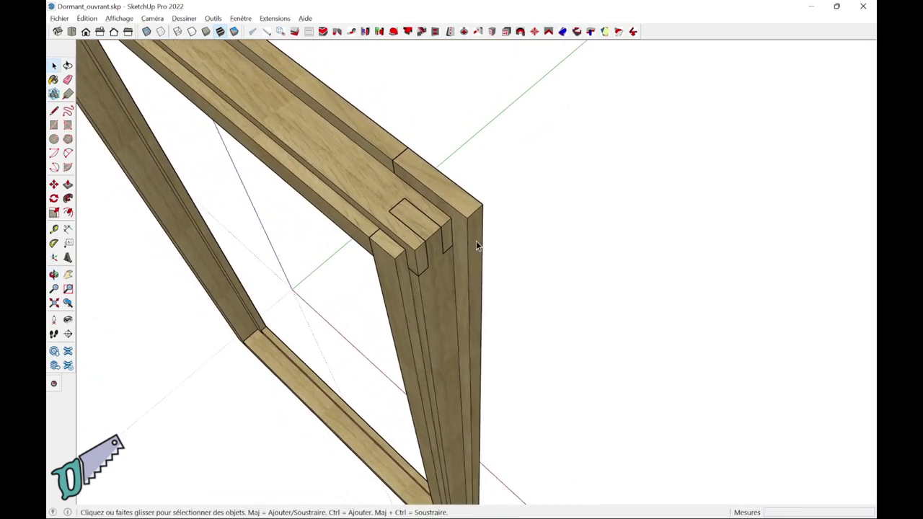
pyautogui.press('t')
pyautogui.click(415, 249)
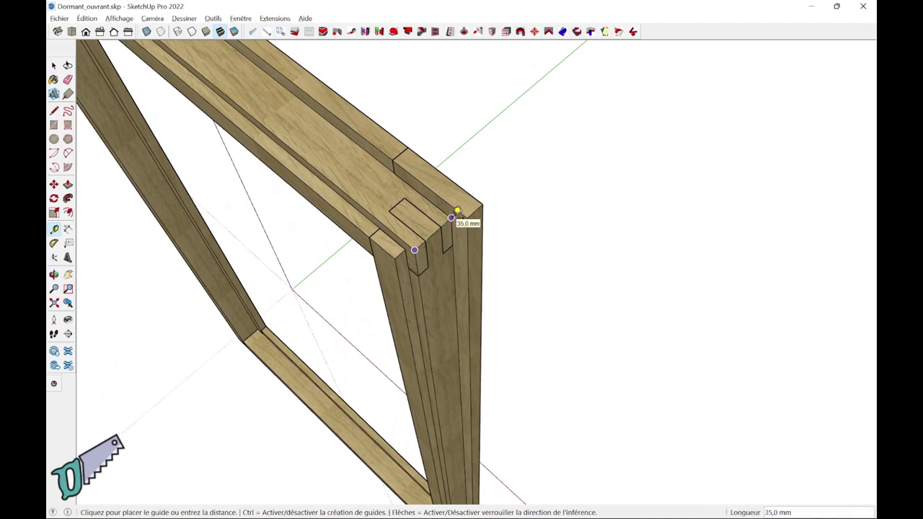
pyautogui.scroll(-1, 457, 210)
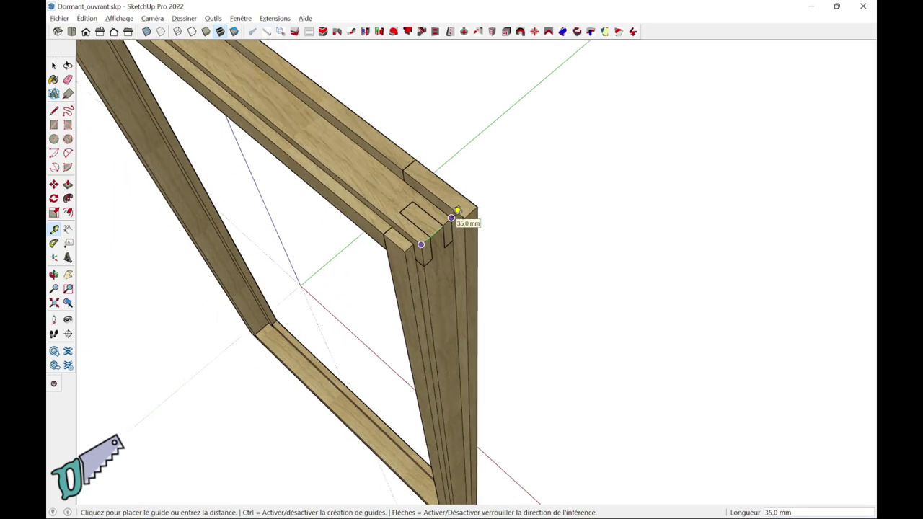
pyautogui.press('space')
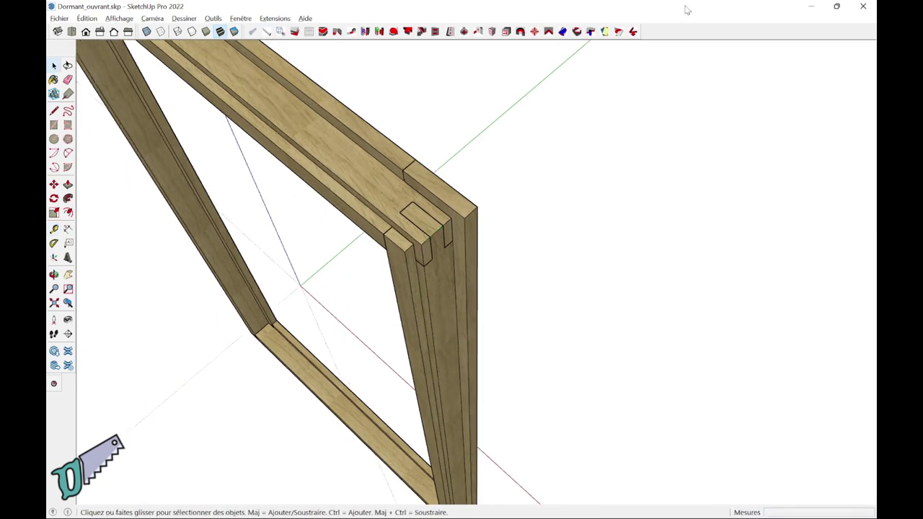
# Choose the Joint_PM seal profile with D_parement 32.75 in Pose de joints.
pyautogui.click(633, 31)
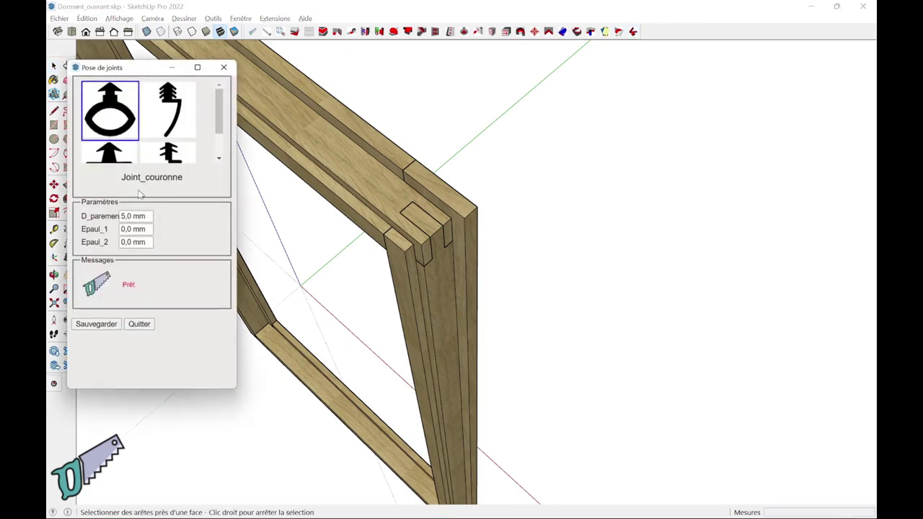
pyautogui.scroll(-1, 177, 163)
pyautogui.click(176, 138)
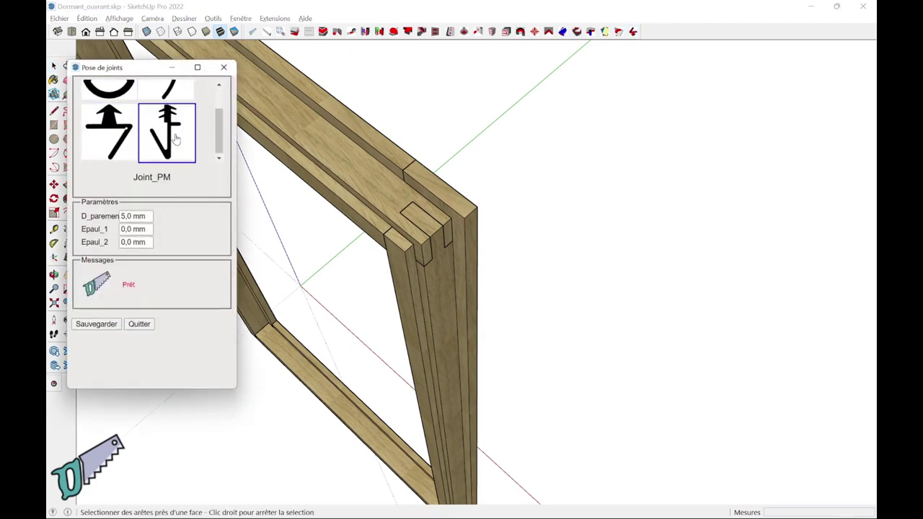
pyautogui.tripleClick(147, 216)
pyautogui.write('32,75')
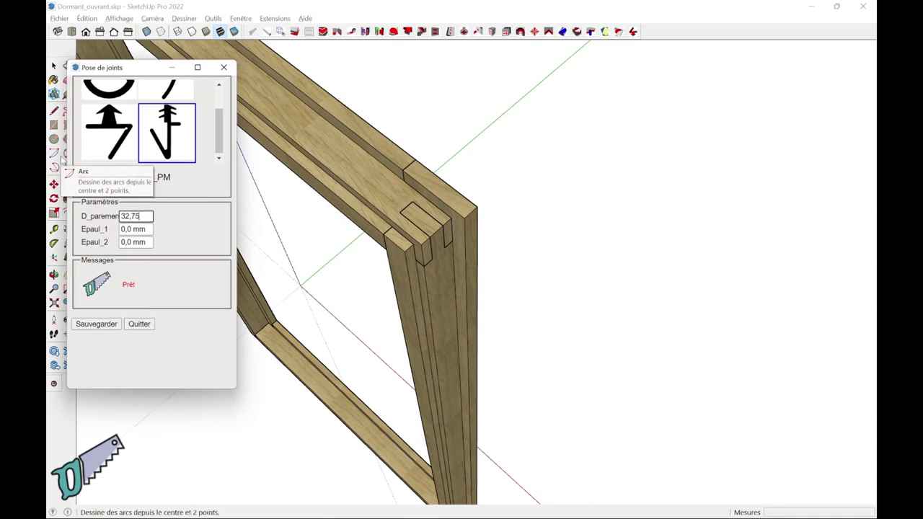
pyautogui.press('Tab')
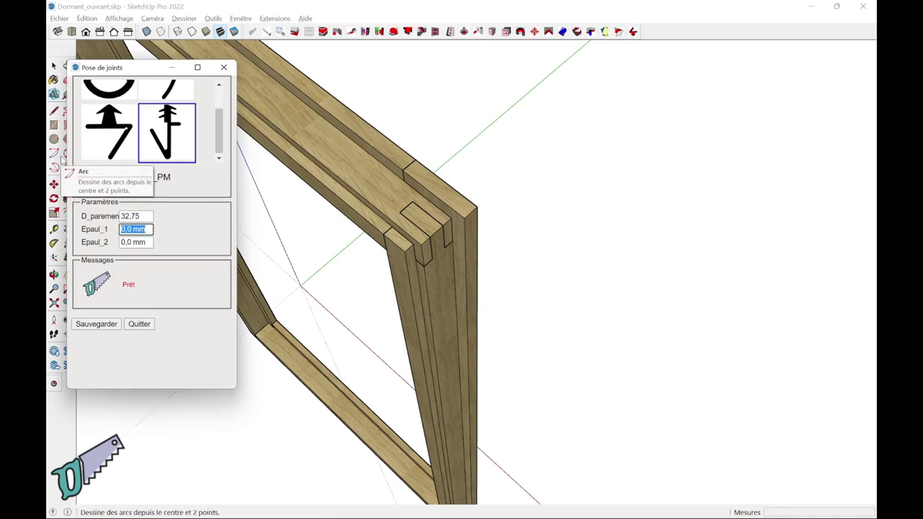
# Fit the Joint_PM seal along the frame's bottom rail edge.
pyautogui.moveTo(278, 380)
pyautogui.mouseDown(button='middle')
pyautogui.moveTo(521, 295)
pyautogui.moveTo(871, 101)
pyautogui.moveTo(581, 147)
pyautogui.moveTo(391, 256)
pyautogui.moveTo(624, 8)
pyautogui.moveTo(480, 222)
pyautogui.moveTo(466, 216)
pyautogui.moveTo(566, 247)
pyautogui.moveTo(411, 344)
pyautogui.moveTo(387, 345)
pyautogui.mouseUp(button='middle')
pyautogui.scroll(3, 420, 329)
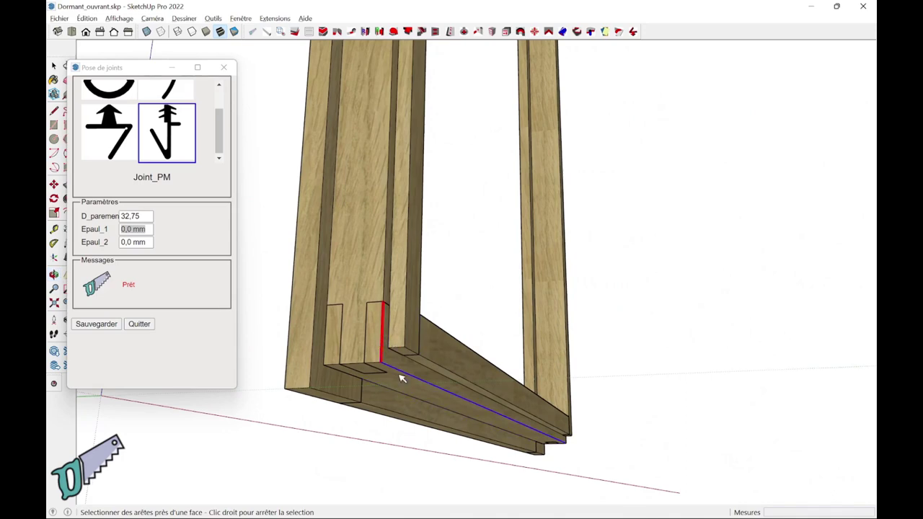
pyautogui.moveTo(402, 378)
pyautogui.mouseDown(button='middle')
pyautogui.moveTo(267, 238)
pyautogui.moveTo(452, 428)
pyautogui.moveTo(298, 263)
pyautogui.moveTo(780, 438)
pyautogui.moveTo(702, 404)
pyautogui.moveTo(397, 366)
pyautogui.moveTo(609, 478)
pyautogui.moveTo(384, 446)
pyautogui.mouseUp(button='middle')
pyautogui.click(459, 420)
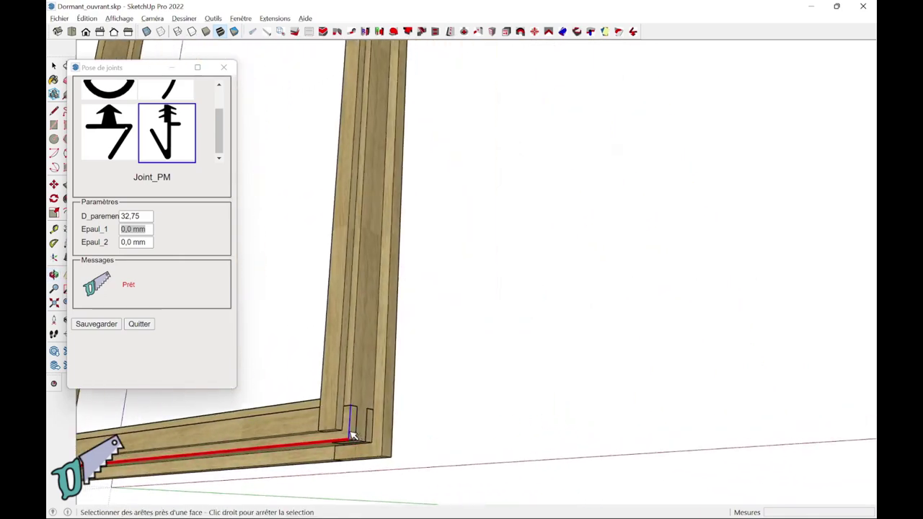
pyautogui.rightClick(353, 436)
pyautogui.click(361, 438)
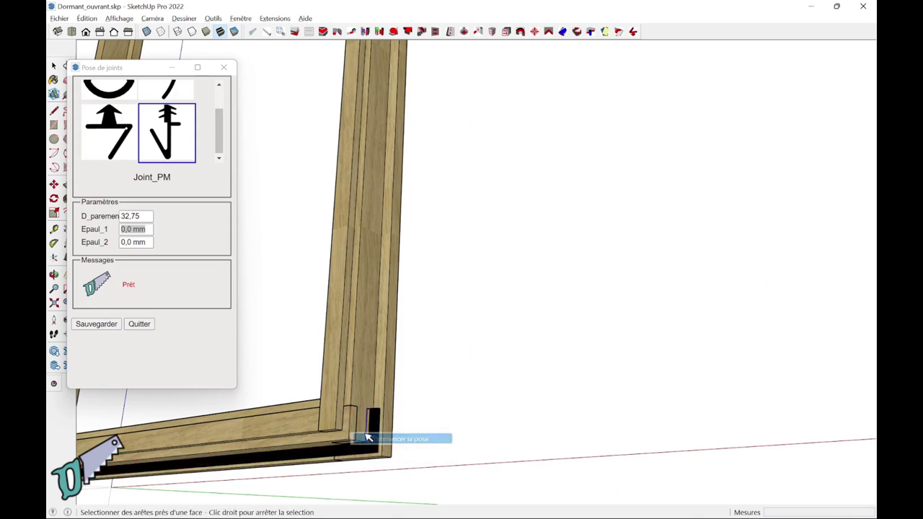
# Fit the seal along the vertical stile edge and view the whole frame from the front.
pyautogui.click(360, 385)
pyautogui.rightClick(361, 386)
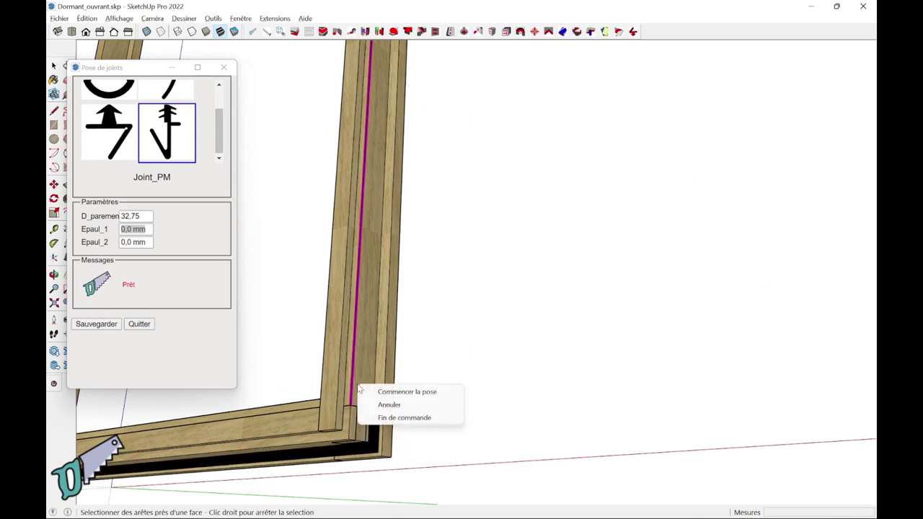
pyautogui.click(367, 391)
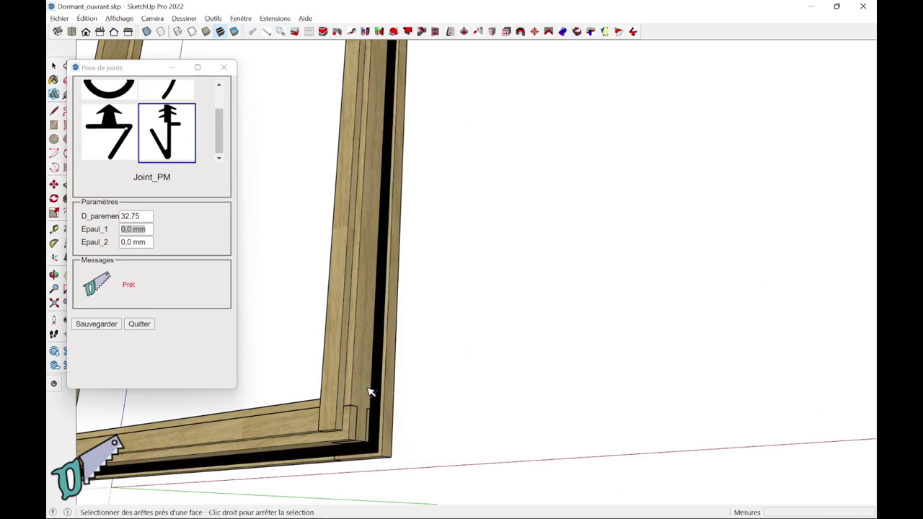
pyautogui.scroll(-1, 339, 246)
pyautogui.scroll(-2, 338, 246)
pyautogui.moveTo(339, 246)
pyautogui.mouseDown(button='middle')
pyautogui.moveTo(496, 173)
pyautogui.moveTo(595, 228)
pyautogui.moveTo(598, 377)
pyautogui.moveTo(399, 102)
pyautogui.moveTo(443, 305)
pyautogui.moveTo(471, 367)
pyautogui.moveTo(422, 339)
pyautogui.mouseUp(button='middle')
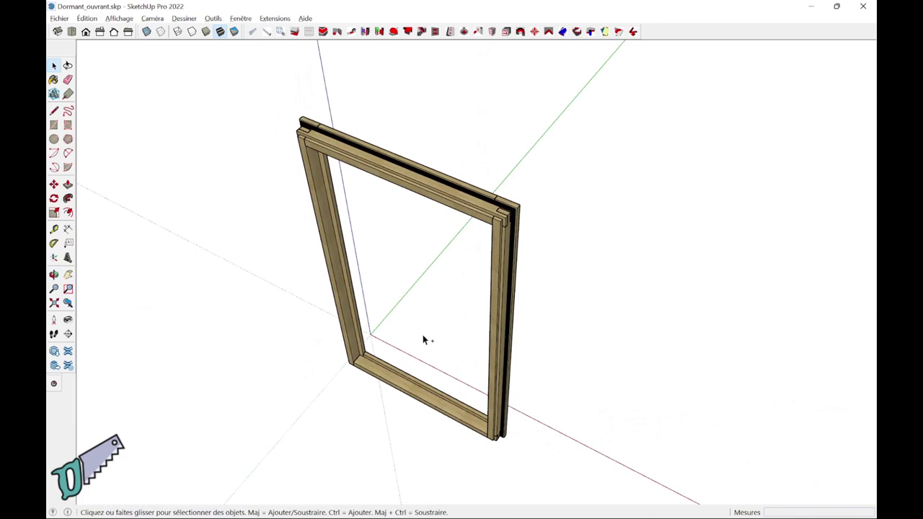
# Reveal all hidden objects with Édition > Révéler > Tout, showing both frames side by side.
pyautogui.click(86, 18)
pyautogui.moveTo(112, 229)
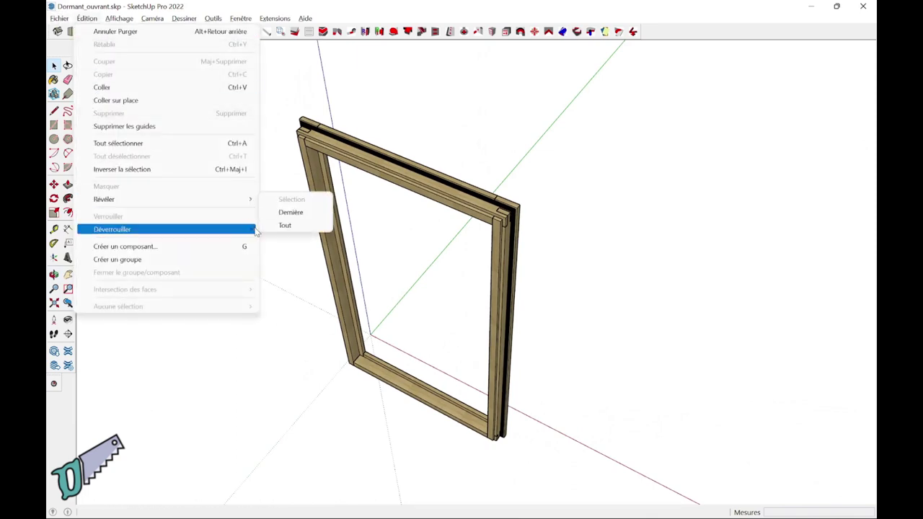
pyautogui.click(285, 226)
pyautogui.moveTo(374, 254)
pyautogui.mouseDown(button='middle')
pyautogui.moveTo(527, 186)
pyautogui.moveTo(160, 216)
pyautogui.mouseUp(button='middle')
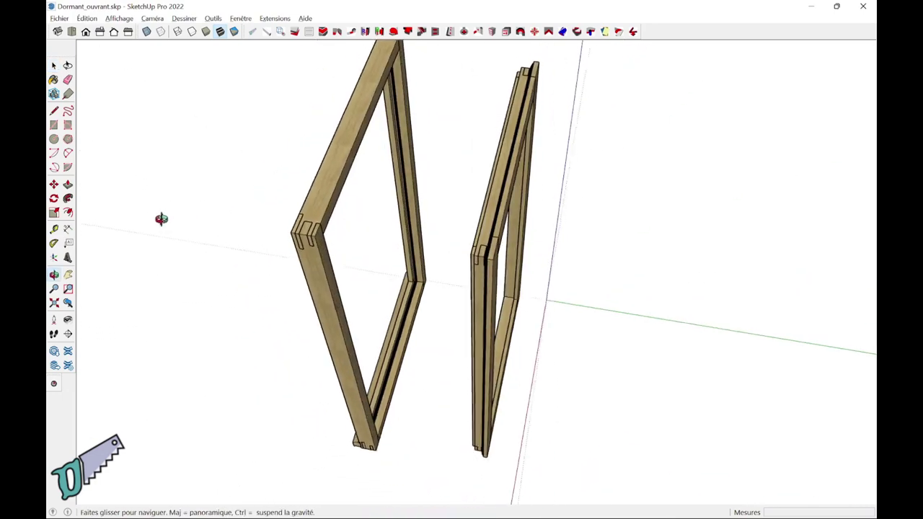
pyautogui.moveTo(423, 226); pyautogui.dragTo(304, 265, button='middle')
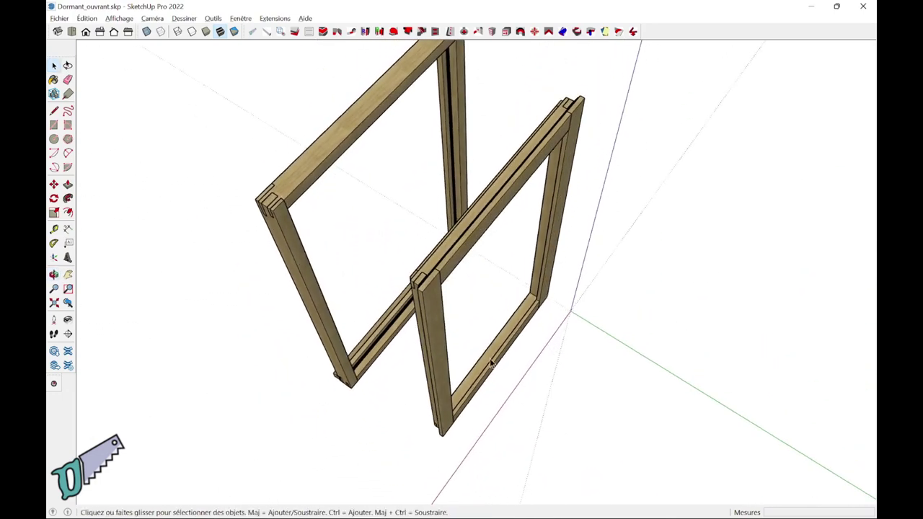
# Group the sash's bottom rail, both stiles and top rail with Créer un groupe.
pyautogui.click(477, 373)
pyautogui.keyDown('shift'); pyautogui.click(437, 397); pyautogui.keyUp('shift')
pyautogui.keyDown('shift'); pyautogui.click(477, 222); pyautogui.keyUp('shift')
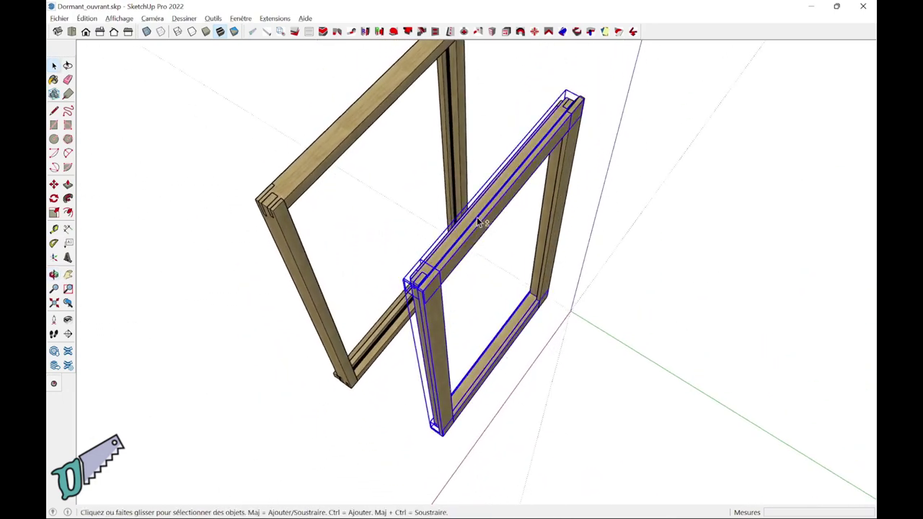
pyautogui.keyDown('shift'); pyautogui.click(557, 210); pyautogui.keyUp('shift')
pyautogui.rightClick(558, 210)
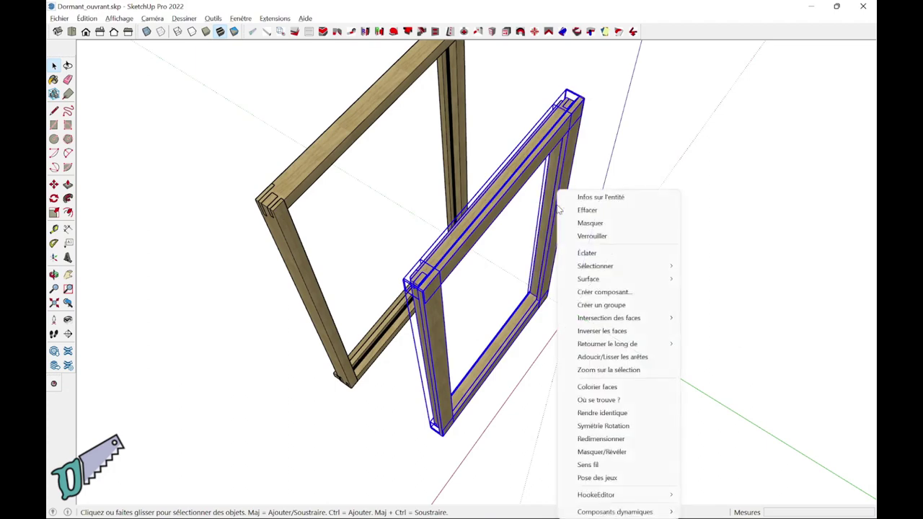
pyautogui.click(597, 305)
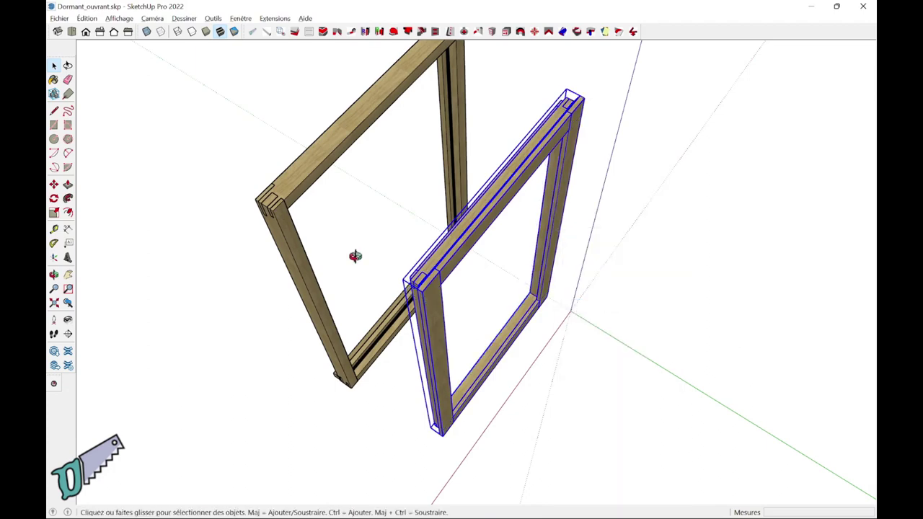
pyautogui.moveTo(354, 255)
pyautogui.mouseDown(button='middle')
pyautogui.moveTo(551, 270)
pyautogui.moveTo(506, 315)
pyautogui.moveTo(543, 307)
pyautogui.mouseUp(button='middle')
pyautogui.scroll(5, 552, 271)
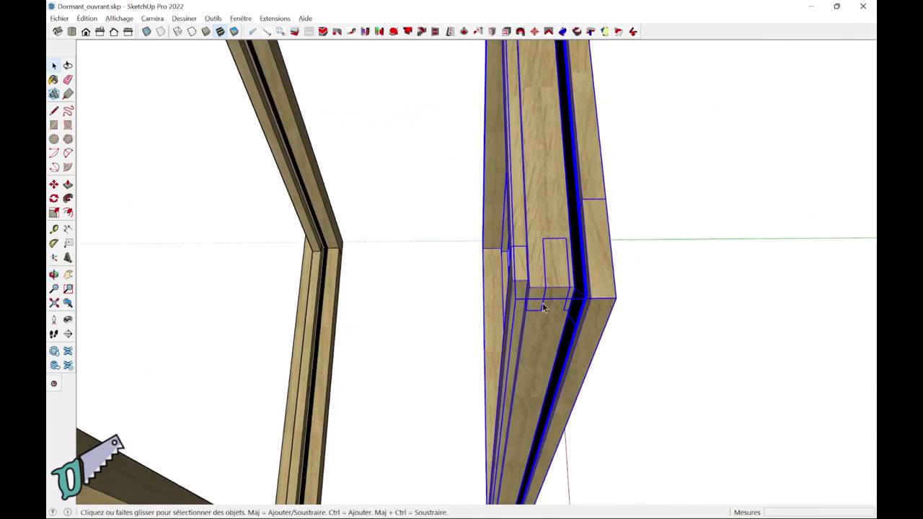
# Move the sash group to the frame corner and nudge it sideways by 3 mm.
pyautogui.press('m')
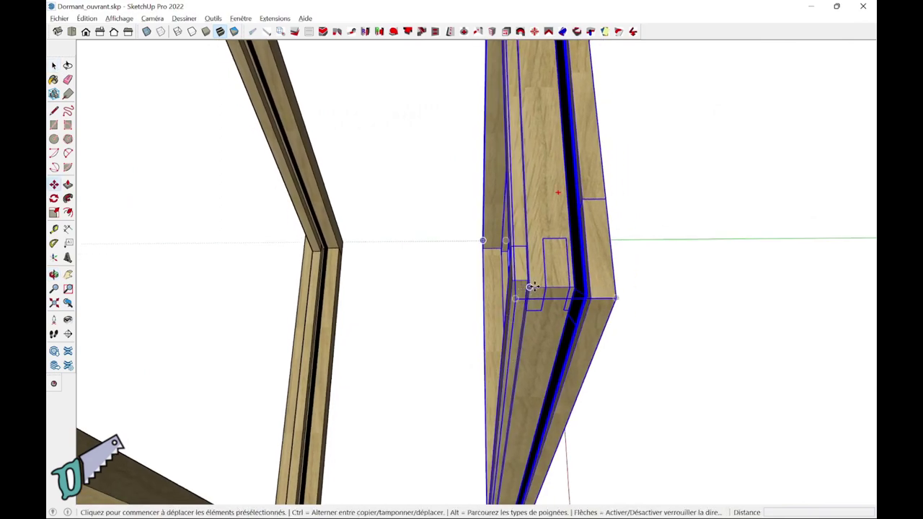
pyautogui.click(533, 287)
pyautogui.moveTo(293, 283); pyautogui.dragTo(367, 160, button='middle')
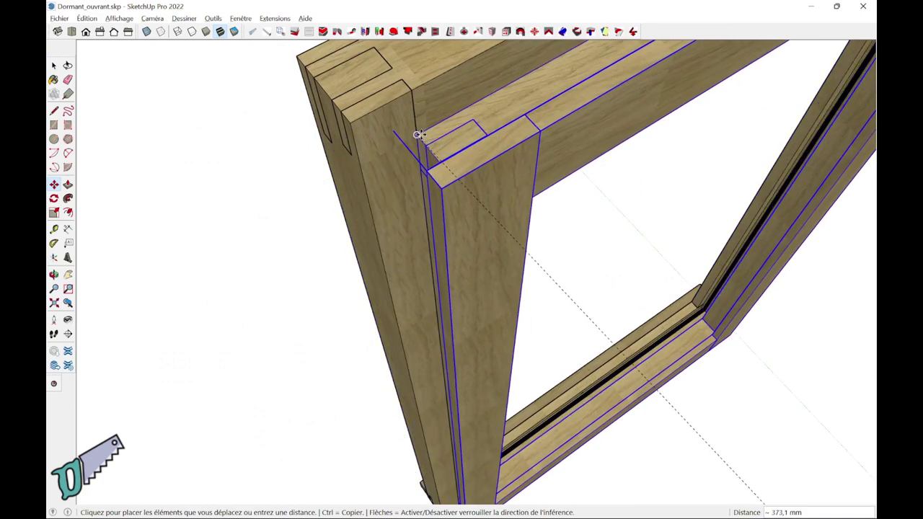
pyautogui.click(419, 134)
pyautogui.moveTo(422, 134)
pyautogui.mouseDown(button='middle')
pyautogui.moveTo(361, 161)
pyautogui.moveTo(532, 109)
pyautogui.mouseUp(button='middle')
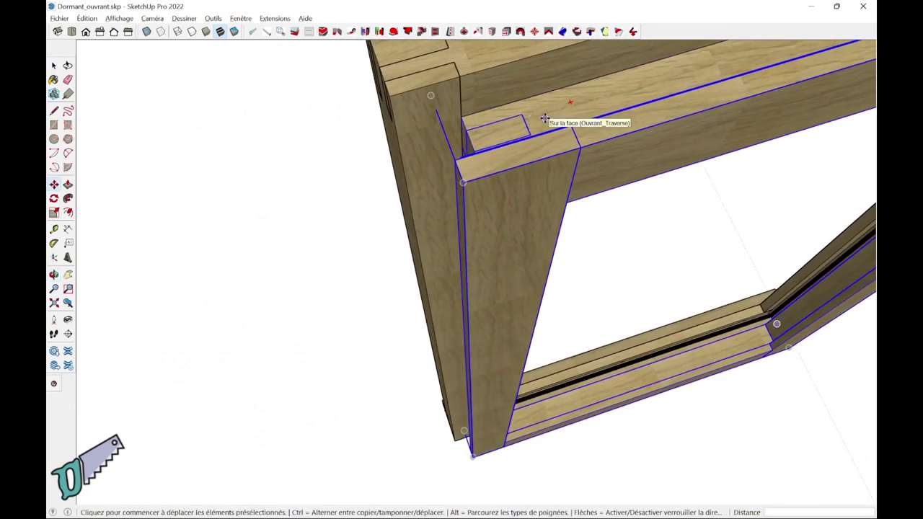
pyautogui.click(544, 118)
pyautogui.click(543, 116)
pyautogui.write('3')
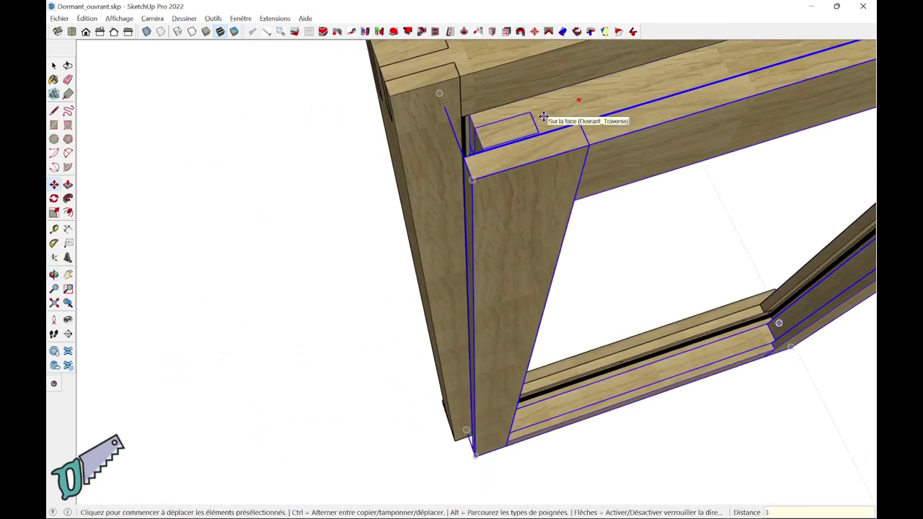
pyautogui.press('Return')
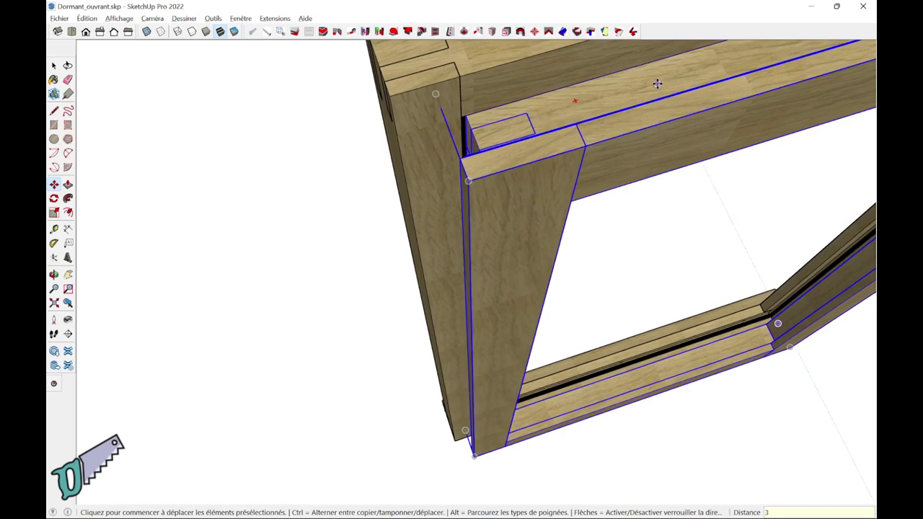
# Shift the sash further left by an exact distance to seat it in the frame.
pyautogui.click(656, 83)
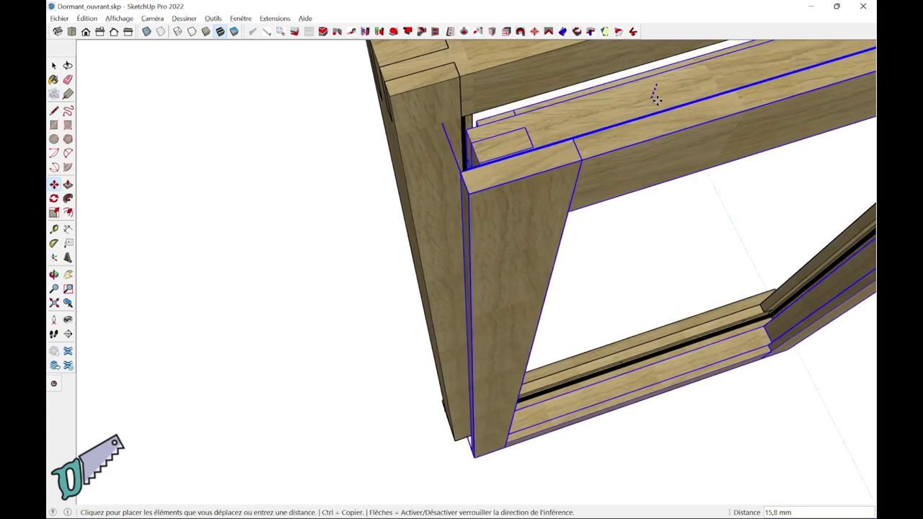
pyautogui.click(653, 97)
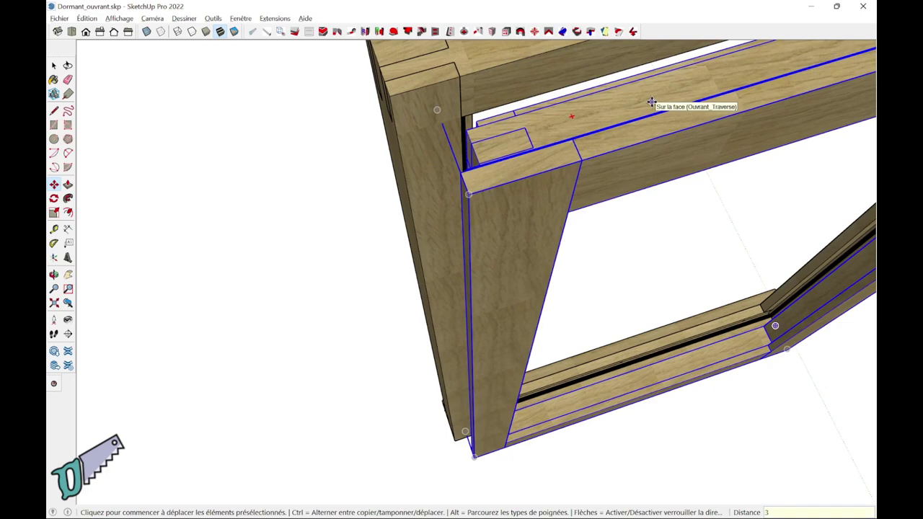
pyautogui.scroll(-2, 652, 102)
pyautogui.moveTo(653, 103)
pyautogui.mouseDown(button='middle')
pyautogui.moveTo(335, 152)
pyautogui.moveTo(583, 148)
pyautogui.moveTo(597, 191)
pyautogui.mouseUp(button='middle')
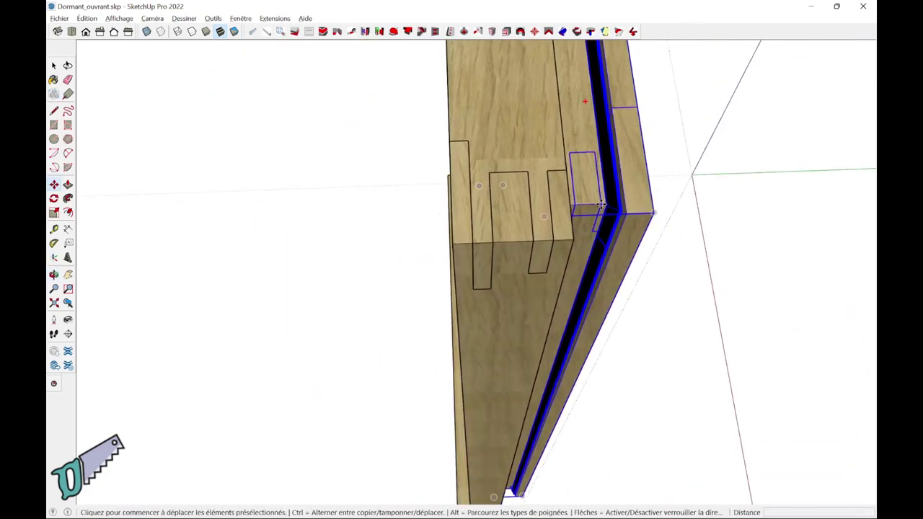
pyautogui.click(600, 204)
pyautogui.click(573, 192)
pyautogui.write('30')
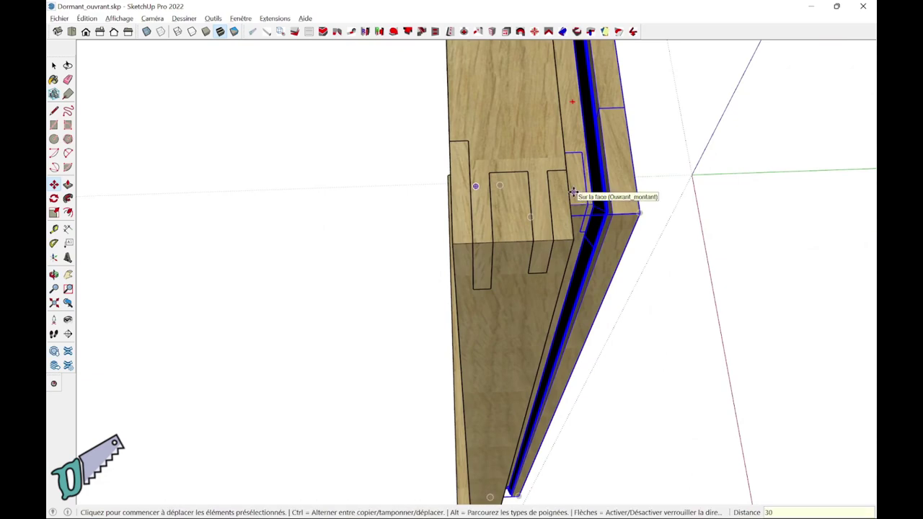
pyautogui.press('Return')
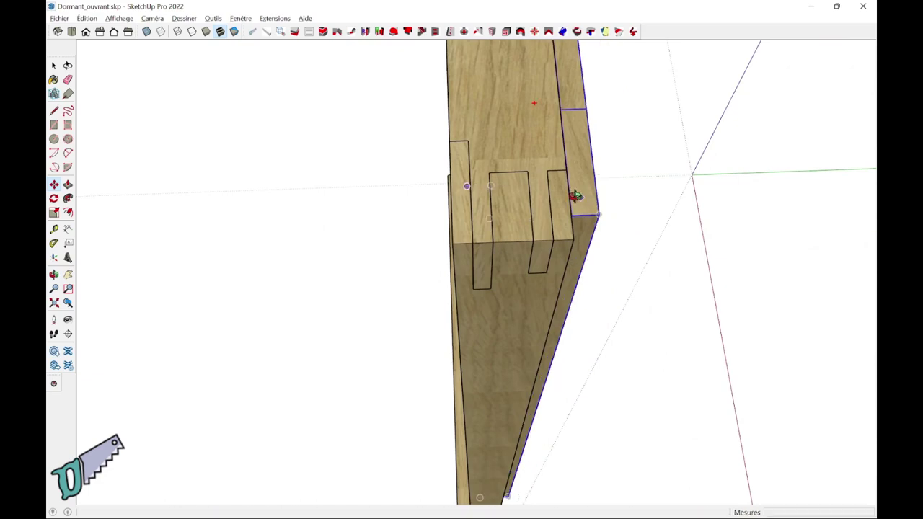
pyautogui.moveTo(573, 193)
pyautogui.mouseDown(button='middle')
pyautogui.moveTo(348, 132)
pyautogui.moveTo(540, 237)
pyautogui.moveTo(492, 247)
pyautogui.moveTo(599, 278)
pyautogui.mouseUp(button='middle')
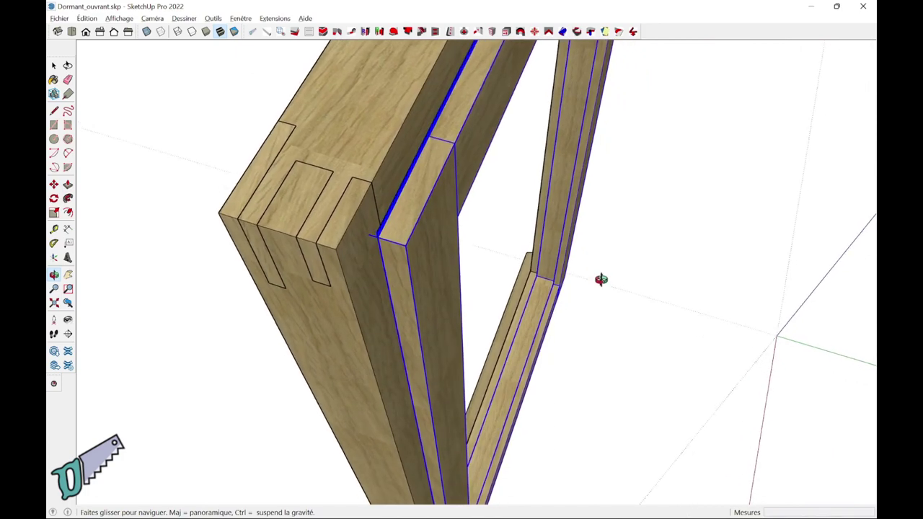
# Hide the outer frame's top rail and the Ouvrant_Traverse using the Masquer/Révéler helper.
pyautogui.rightClick(340, 145)
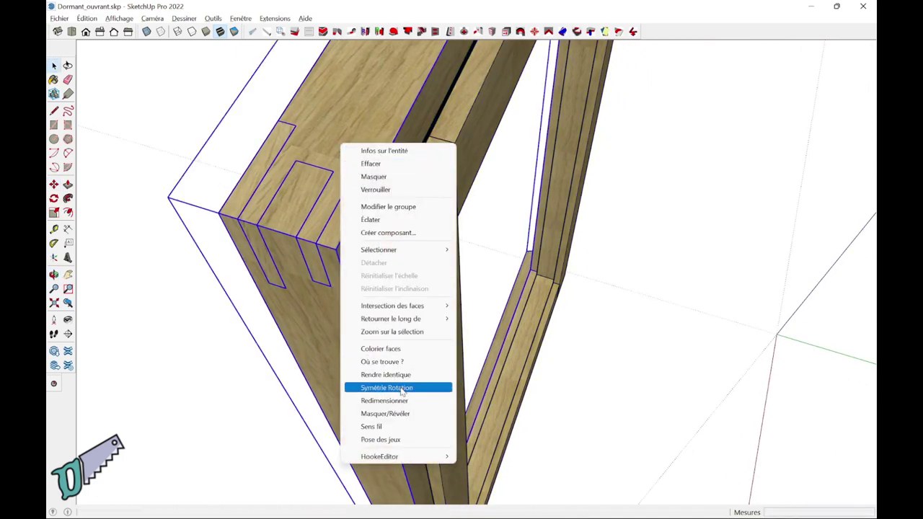
pyautogui.click(399, 414)
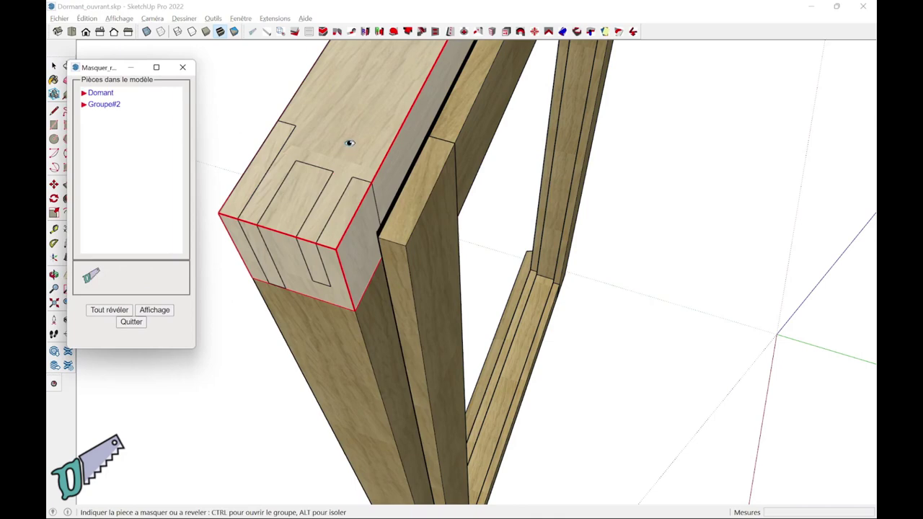
pyautogui.click(355, 117)
pyautogui.moveTo(382, 124)
pyautogui.mouseDown(button='middle')
pyautogui.moveTo(545, 118)
pyautogui.moveTo(719, 88)
pyautogui.moveTo(502, 134)
pyautogui.moveTo(555, 130)
pyautogui.moveTo(496, 206)
pyautogui.moveTo(428, 466)
pyautogui.mouseUp(button='middle')
pyautogui.click(501, 133)
# Exit the hide helper and orbit to inspect the exposed corner cross-section.
pyautogui.scroll(2, 428, 466)
pyautogui.scroll(3, 449, 416)
pyautogui.press('space')
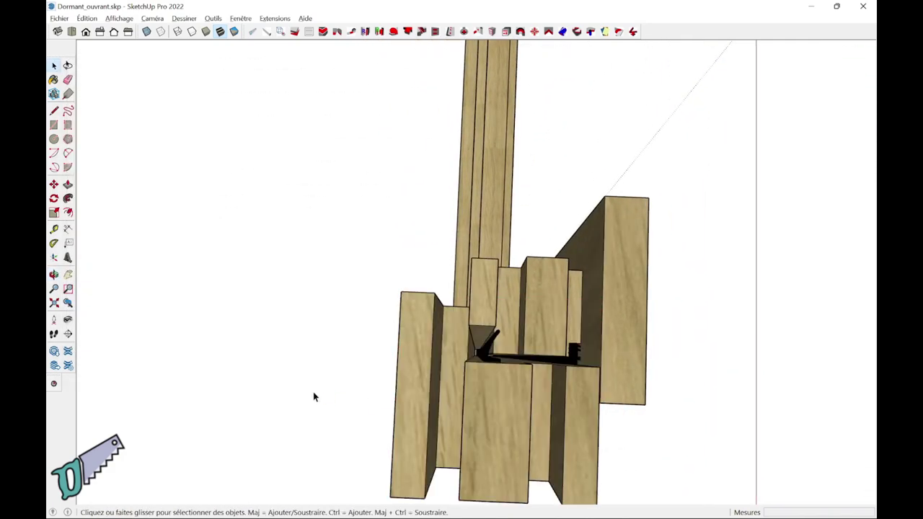
pyautogui.moveTo(441, 377)
pyautogui.mouseDown(button='middle')
pyautogui.moveTo(363, 331)
pyautogui.moveTo(373, 367)
pyautogui.moveTo(426, 291)
pyautogui.moveTo(414, 264)
pyautogui.moveTo(446, 283)
pyautogui.moveTo(463, 309)
pyautogui.moveTo(540, 284)
pyautogui.moveTo(486, 312)
pyautogui.moveTo(418, 305)
pyautogui.moveTo(393, 293)
pyautogui.moveTo(424, 283)
pyautogui.moveTo(329, 252)
pyautogui.moveTo(483, 341)
pyautogui.mouseUp(button='middle')
pyautogui.scroll(2, 433, 303)
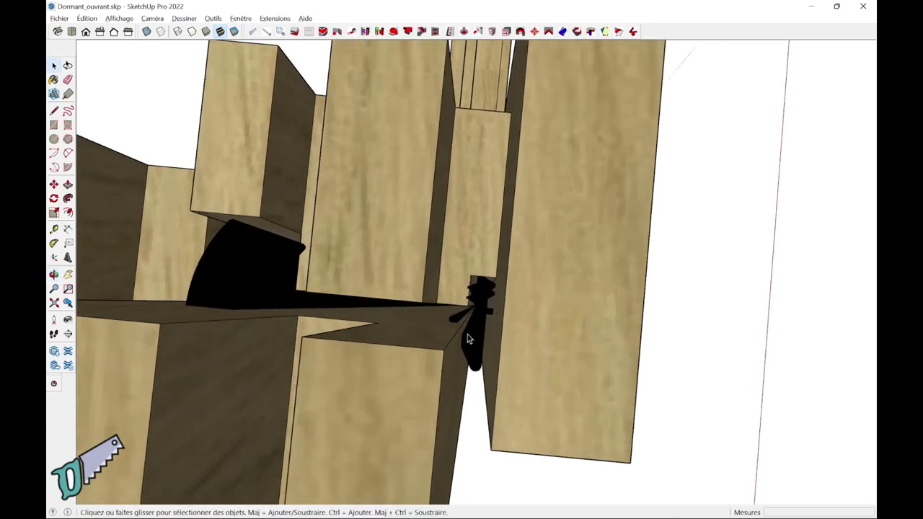
pyautogui.moveTo(465, 333)
pyautogui.mouseDown(button='middle')
pyautogui.moveTo(465, 303)
pyautogui.moveTo(474, 329)
pyautogui.moveTo(478, 309)
pyautogui.moveTo(479, 328)
pyautogui.mouseUp(button='middle')
# Reveal both hidden top rails through the Masquer/Révéler helper's Affichage mode.
pyautogui.rightClick(490, 366)
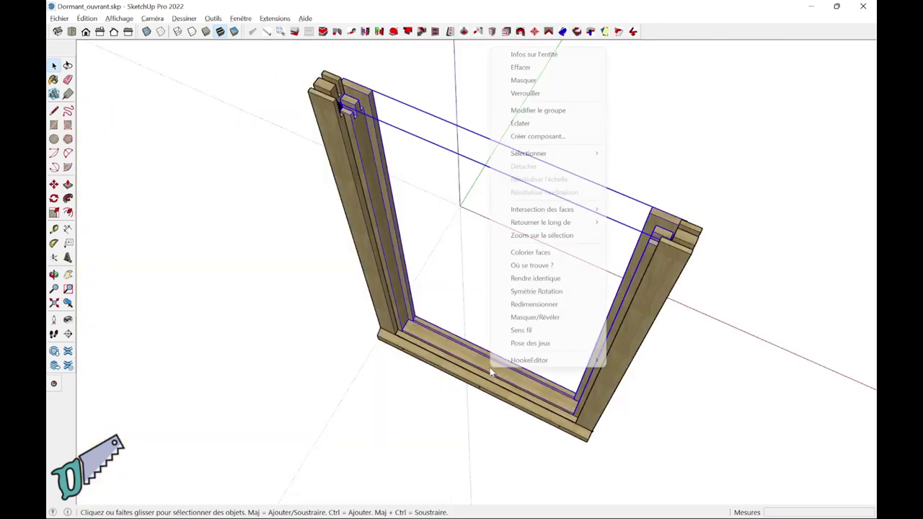
pyautogui.click(531, 317)
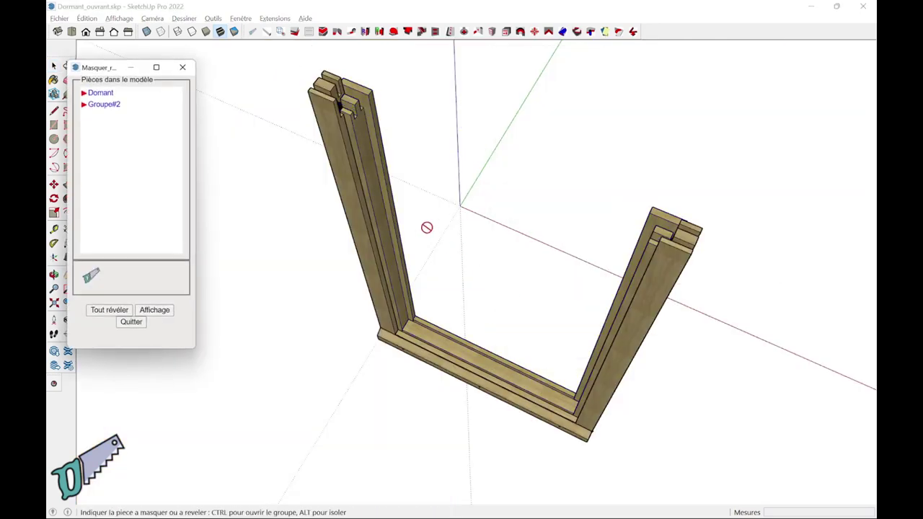
pyautogui.click(171, 311)
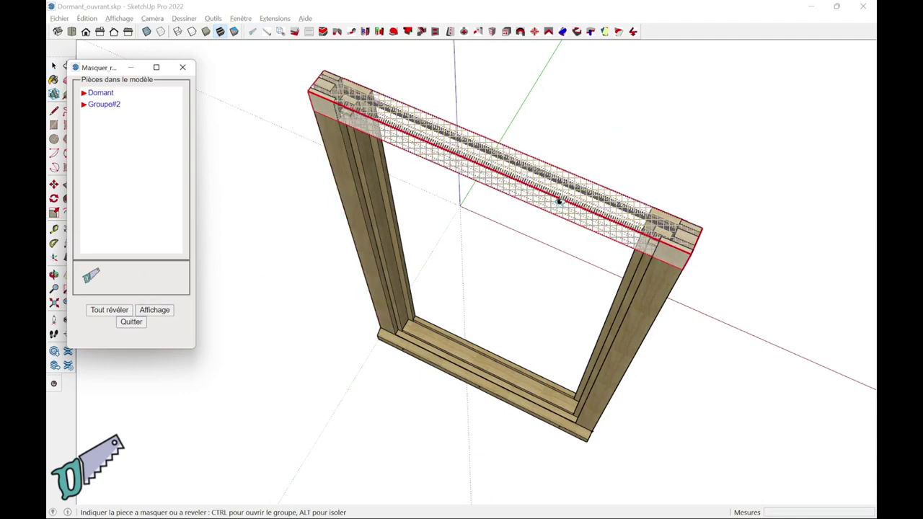
pyautogui.click(560, 202)
pyautogui.moveTo(560, 198); pyautogui.dragTo(489, 287, button='middle')
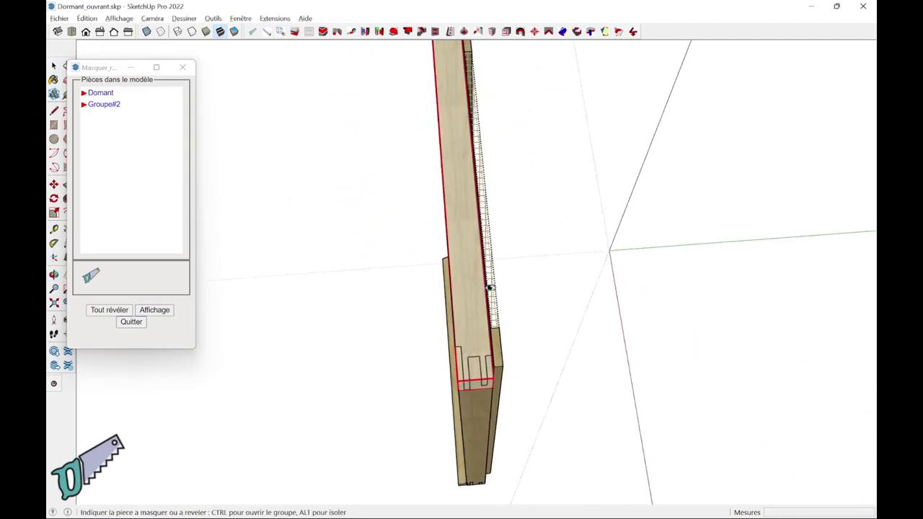
pyautogui.click(489, 287)
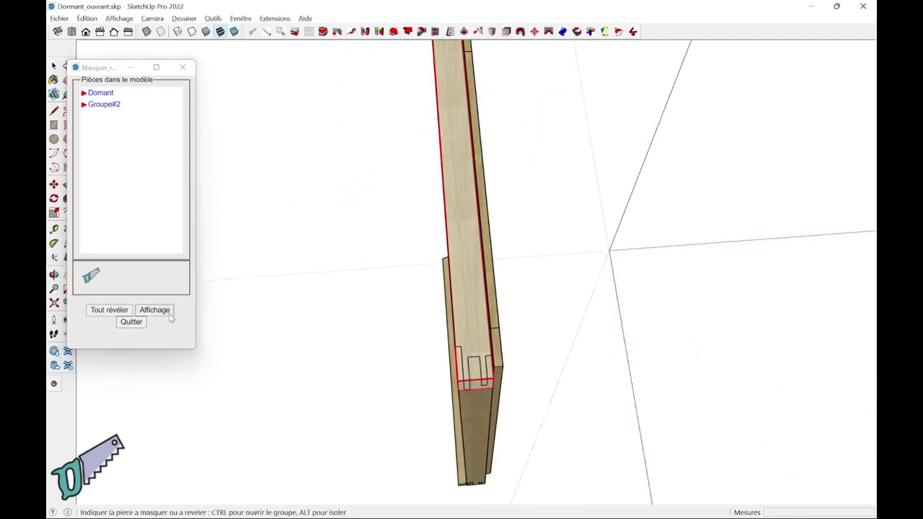
pyautogui.click(140, 324)
pyautogui.moveTo(282, 354)
pyautogui.mouseDown(button='middle')
pyautogui.moveTo(643, 281)
pyautogui.moveTo(547, 302)
pyautogui.mouseUp(button='middle')
# Hide the outer window frame with Masquer.
pyautogui.click(380, 398)
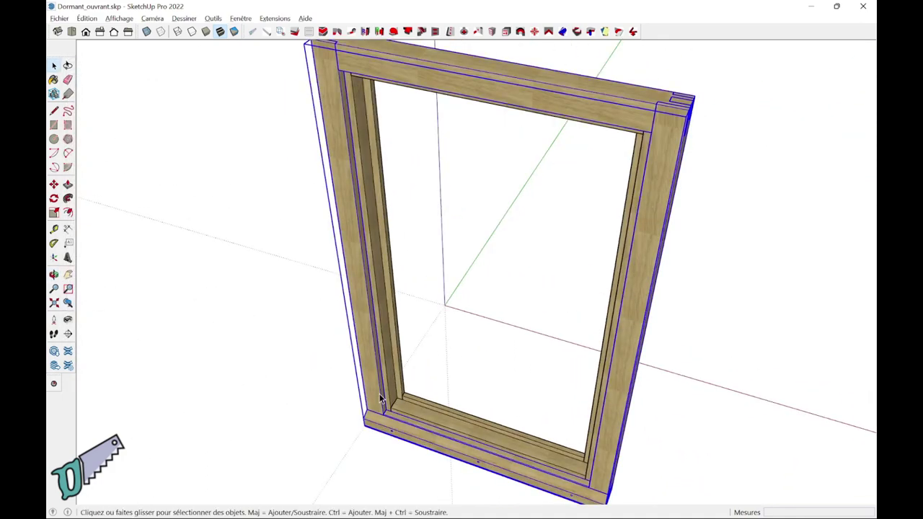
pyautogui.rightClick(380, 398)
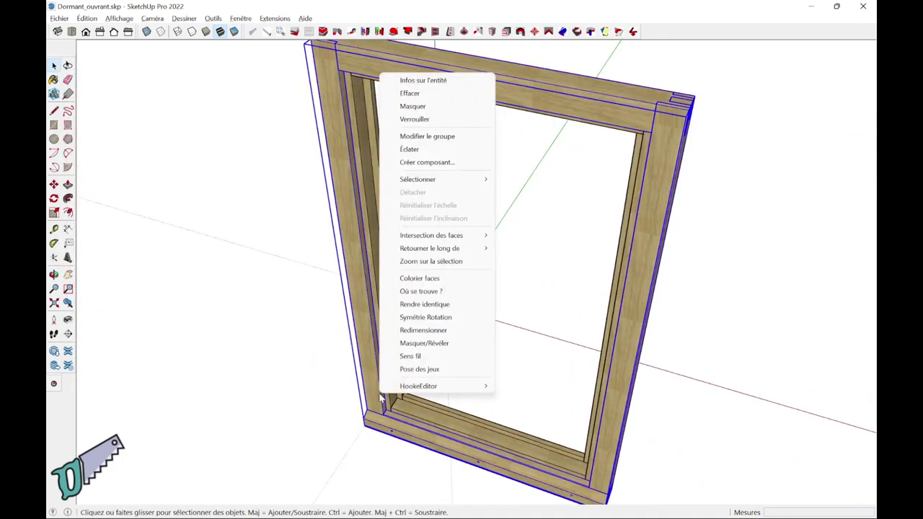
pyautogui.click(421, 106)
pyautogui.moveTo(344, 96); pyautogui.dragTo(438, 125, button='middle')
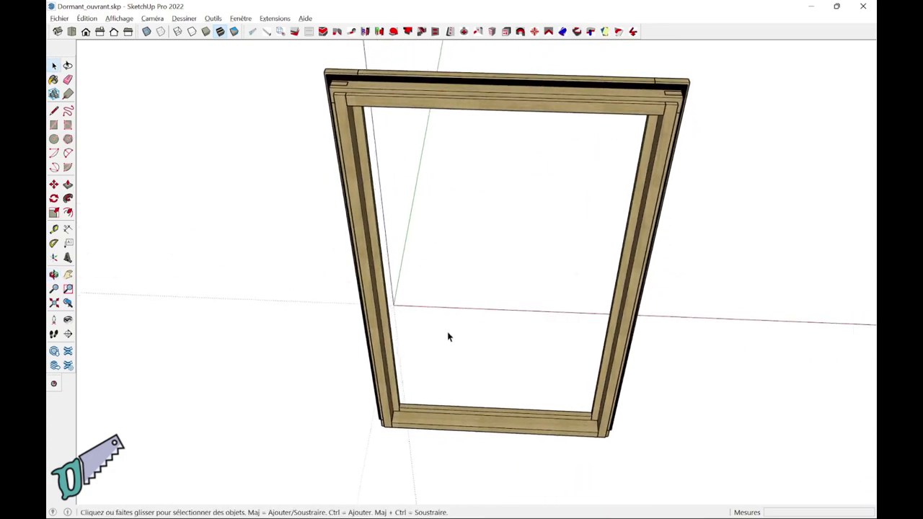
# Measure the frame's inner opening with the Tape Measure: 654 mm wide by 1154 mm high.
pyautogui.scroll(3, 444, 341)
pyautogui.press('t')
pyautogui.scroll(2, 385, 428)
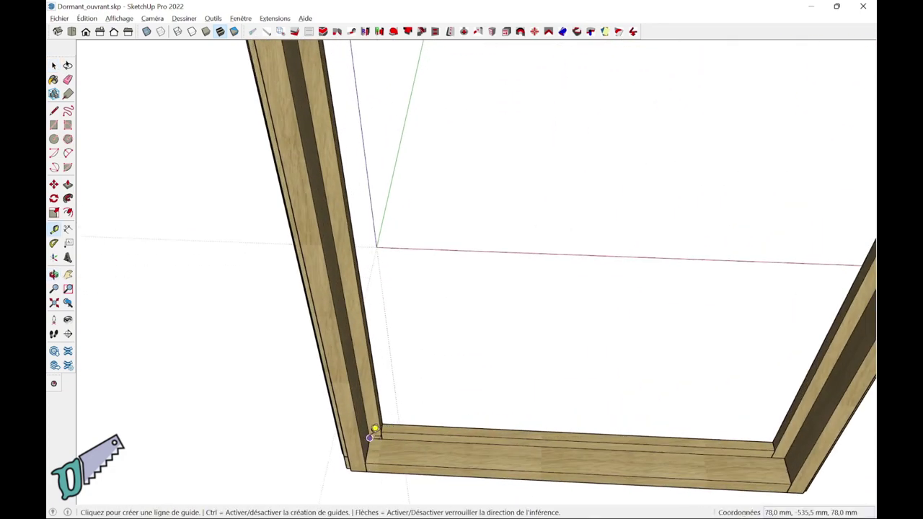
pyautogui.click(369, 437)
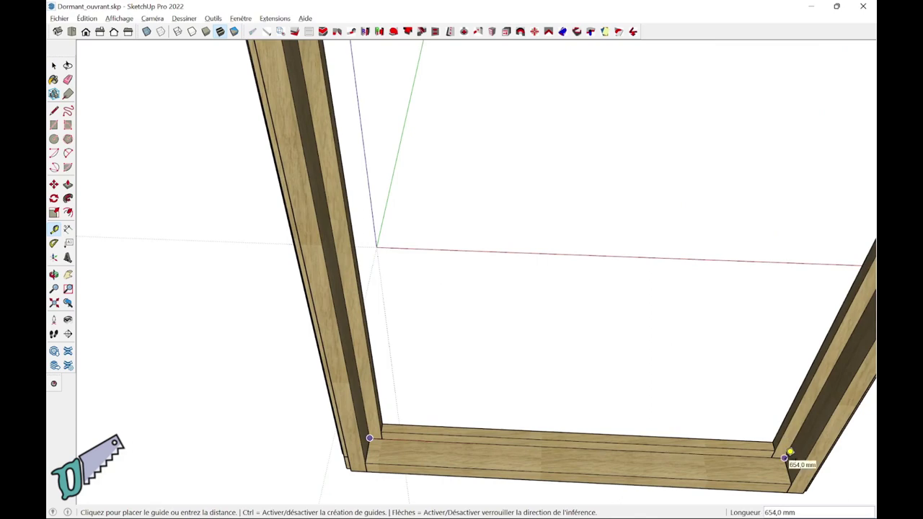
pyautogui.moveTo(353, 145)
pyautogui.mouseDown(button='middle')
pyautogui.moveTo(325, 361)
pyautogui.moveTo(295, 114)
pyautogui.moveTo(381, 305)
pyautogui.moveTo(358, 52)
pyautogui.moveTo(342, 151)
pyautogui.mouseUp(button='middle')
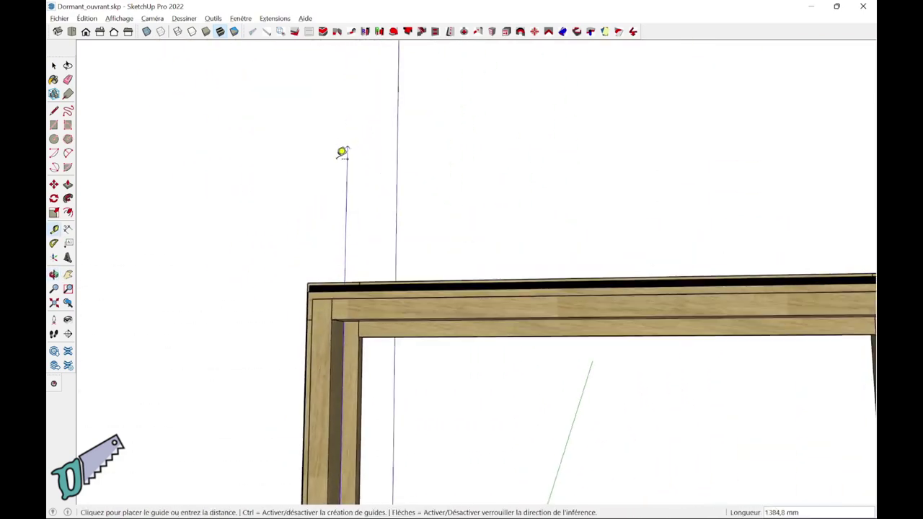
pyautogui.moveTo(346, 325); pyautogui.dragTo(353, 224, button='middle')
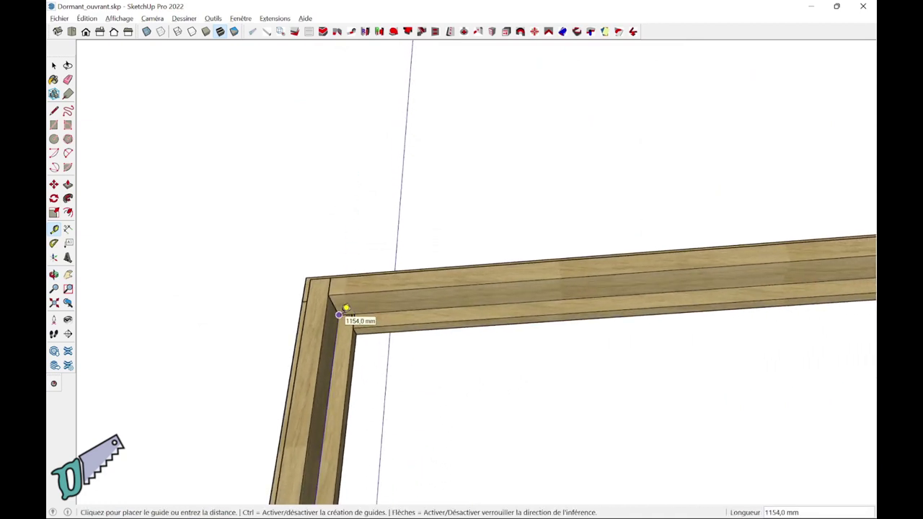
pyautogui.press('space')
pyautogui.moveTo(339, 315); pyautogui.dragTo(428, 338, button='middle')
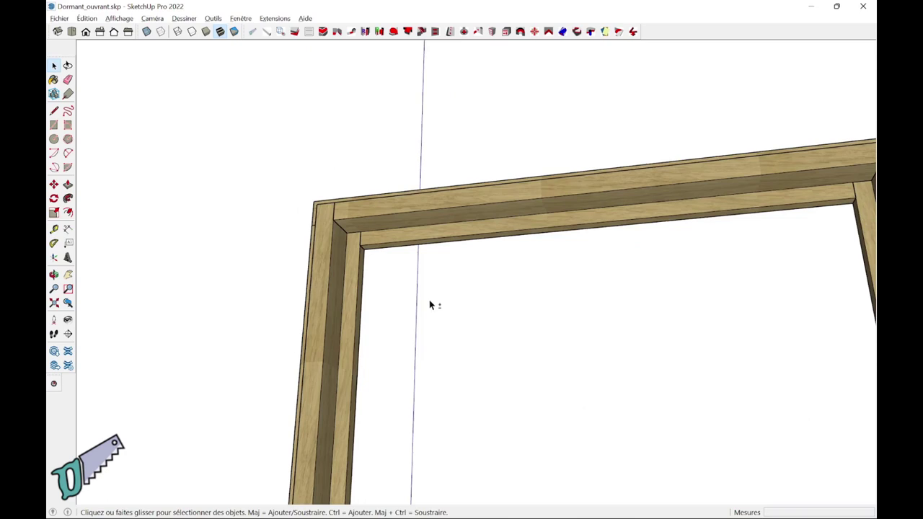
pyautogui.moveTo(430, 305)
pyautogui.mouseDown(button='middle')
pyautogui.moveTo(418, 271)
pyautogui.moveTo(410, 286)
pyautogui.mouseUp(button='middle')
# Draw a 650 × 1150 mm rectangle from the frame's inner corner across the opening.
pyautogui.press('r')
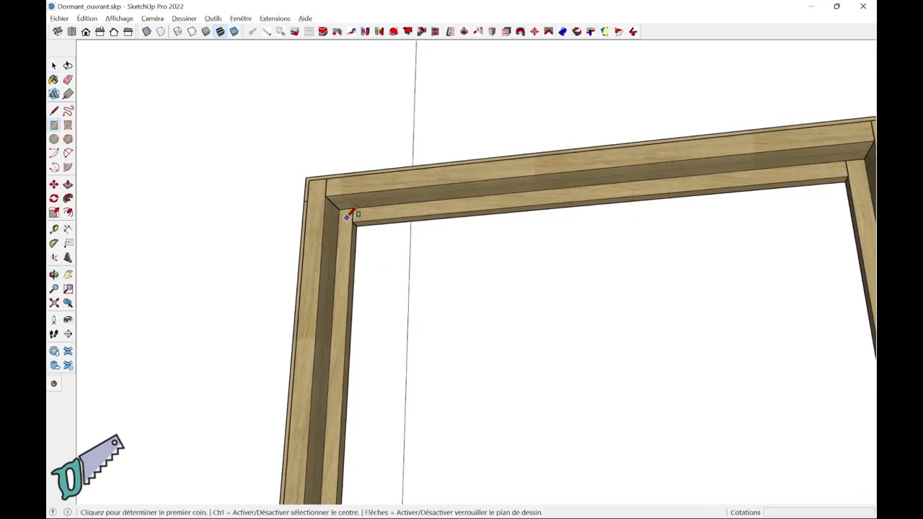
pyautogui.click(339, 209)
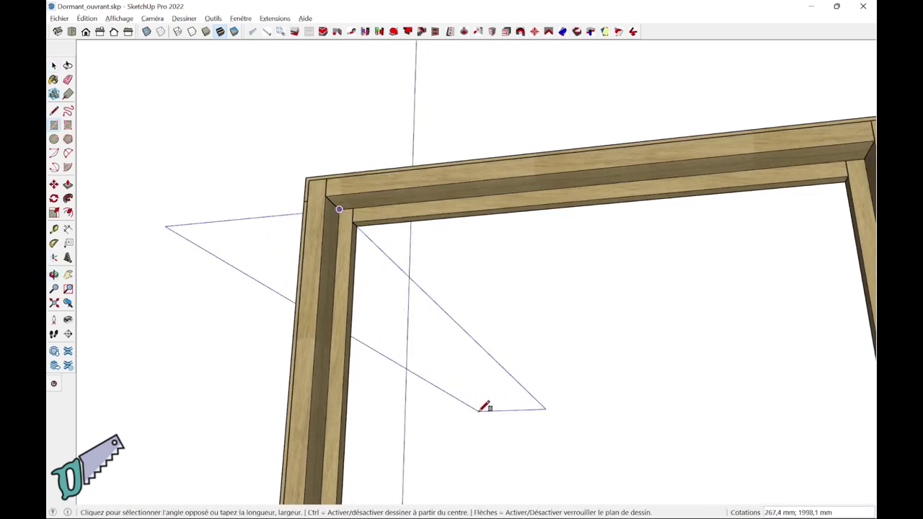
pyautogui.click(570, 457)
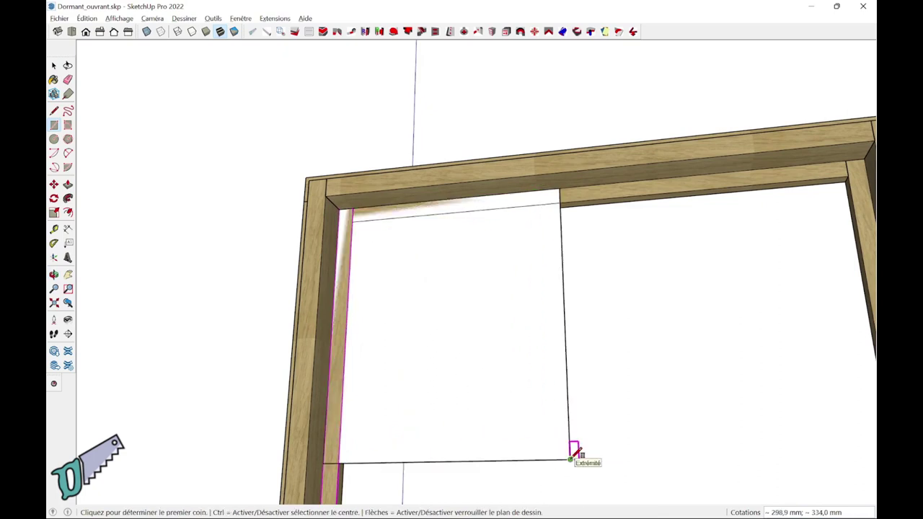
pyautogui.write('650;1150')
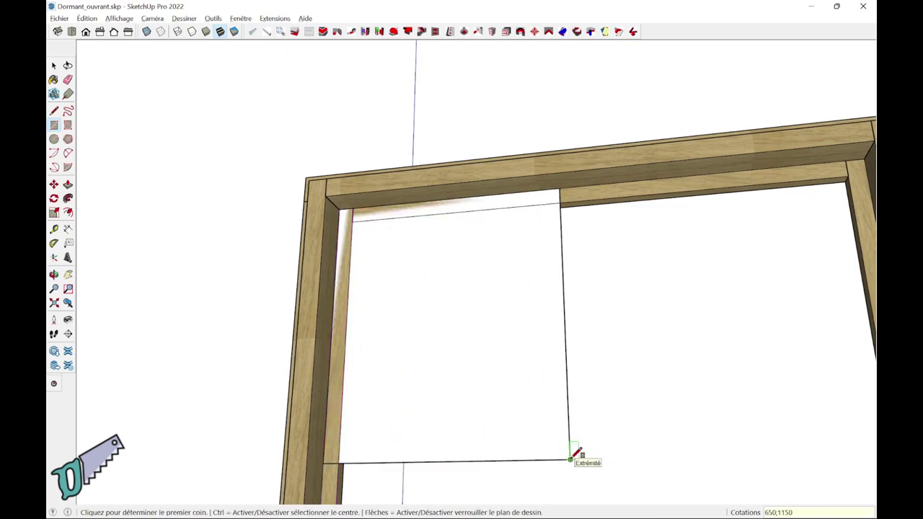
pyautogui.press('Return')
pyautogui.press('space')
# Push/Pull the rectangle face out to 4 mm thick and select the panel.
pyautogui.moveTo(489, 395)
pyautogui.mouseDown(button='middle')
pyautogui.moveTo(478, 333)
pyautogui.moveTo(487, 371)
pyautogui.mouseUp(button='middle')
pyautogui.click(487, 370)
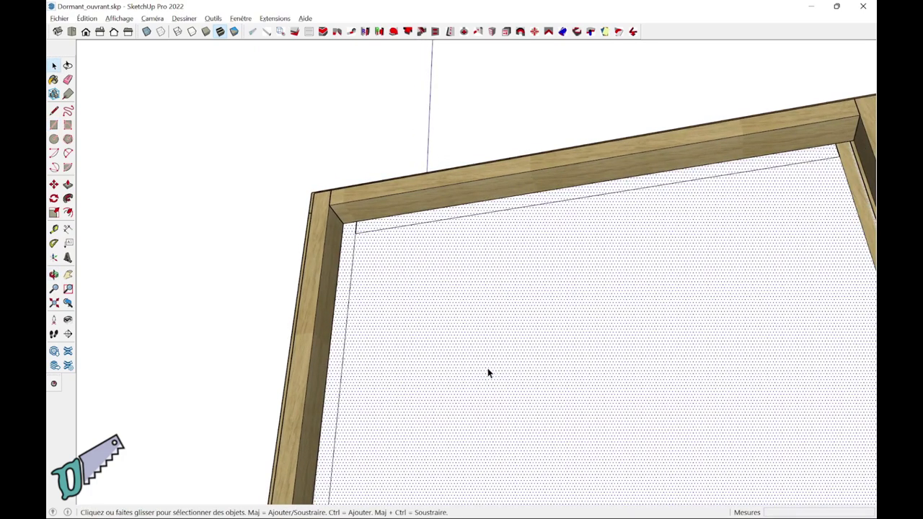
pyautogui.press('p')
pyautogui.click(488, 370)
pyautogui.click(456, 358)
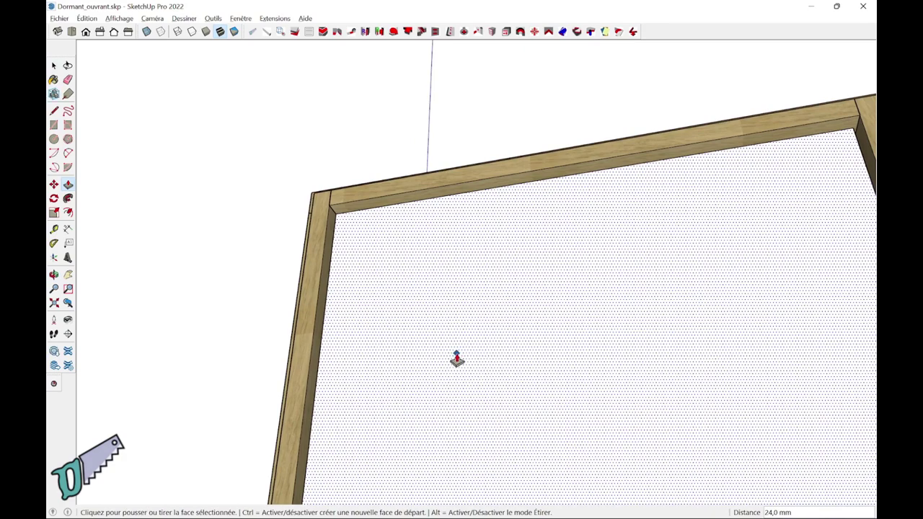
pyautogui.write('4')
pyautogui.press('Return')
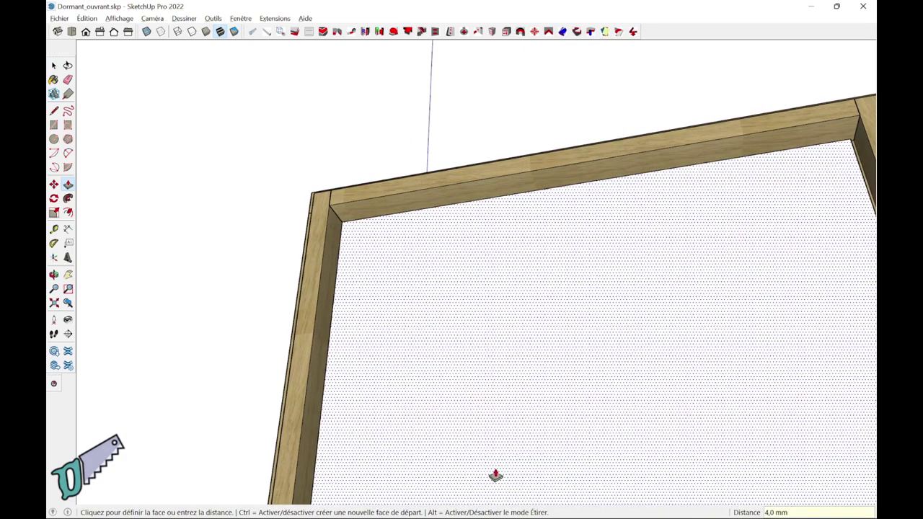
pyautogui.press('space')
pyautogui.click(453, 390)
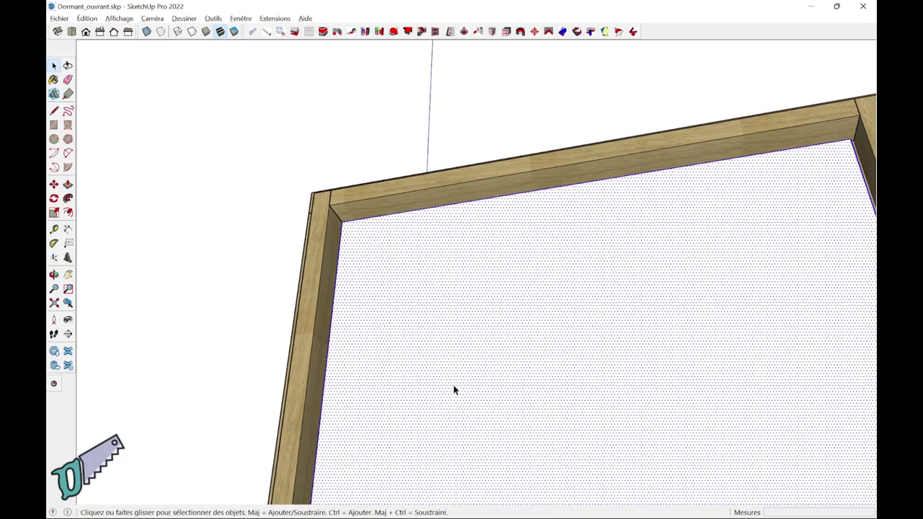
# Make the panel face a component named Vitrage via Créer composant.
pyautogui.rightClick(453, 390)
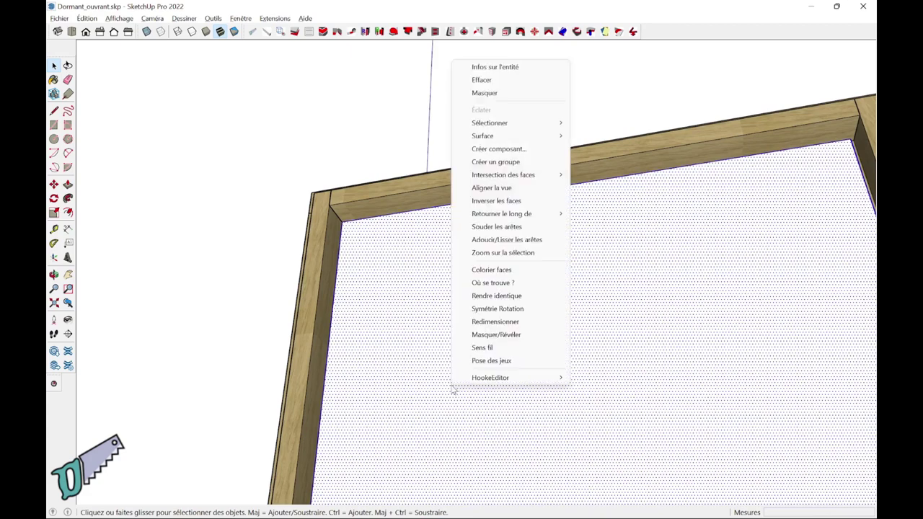
pyautogui.click(496, 148)
pyautogui.write('Vu')
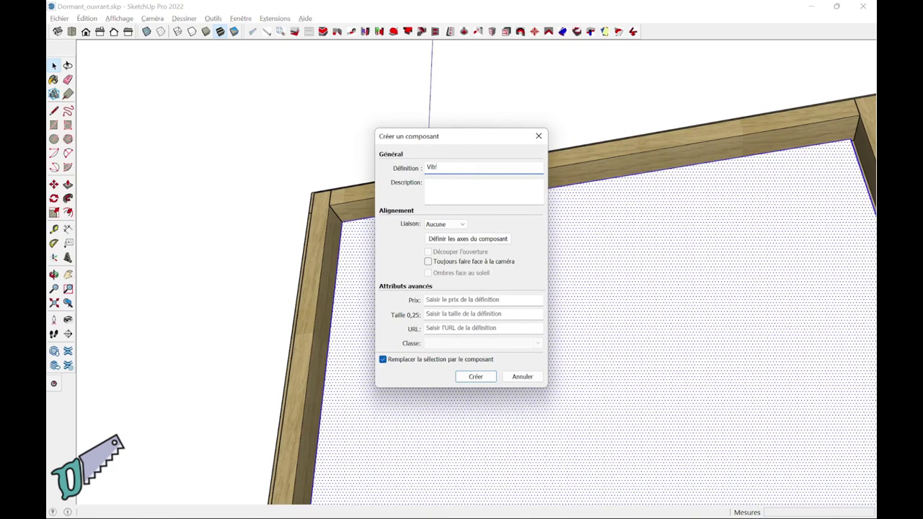
pyautogui.press('Return')
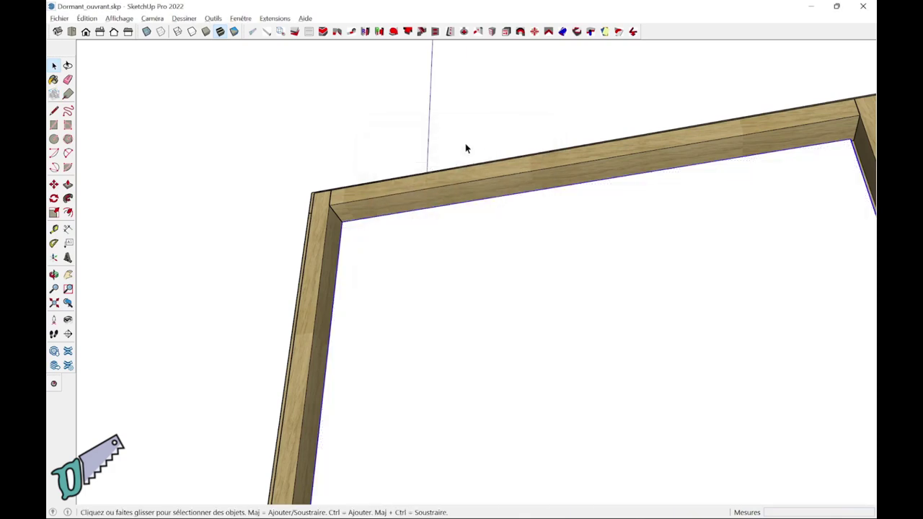
pyautogui.moveTo(466, 149); pyautogui.dragTo(482, 335, button='middle')
# Move the Vitrage panel 2 mm to centre it in the frame.
pyautogui.press('m')
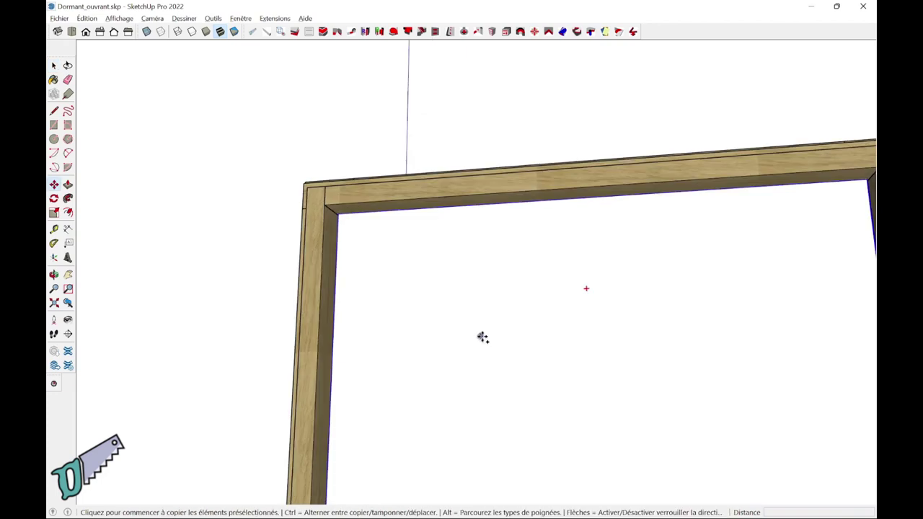
pyautogui.write('2')
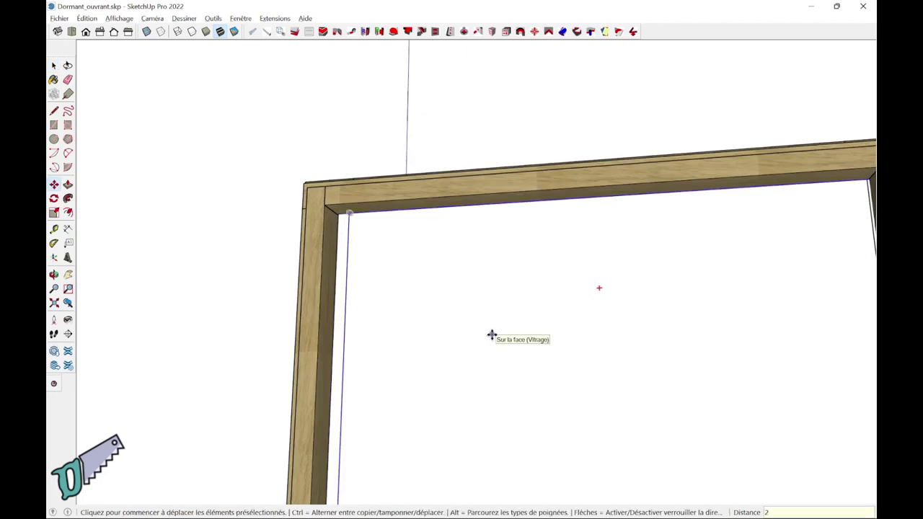
pyautogui.press('Return')
pyautogui.click(548, 324)
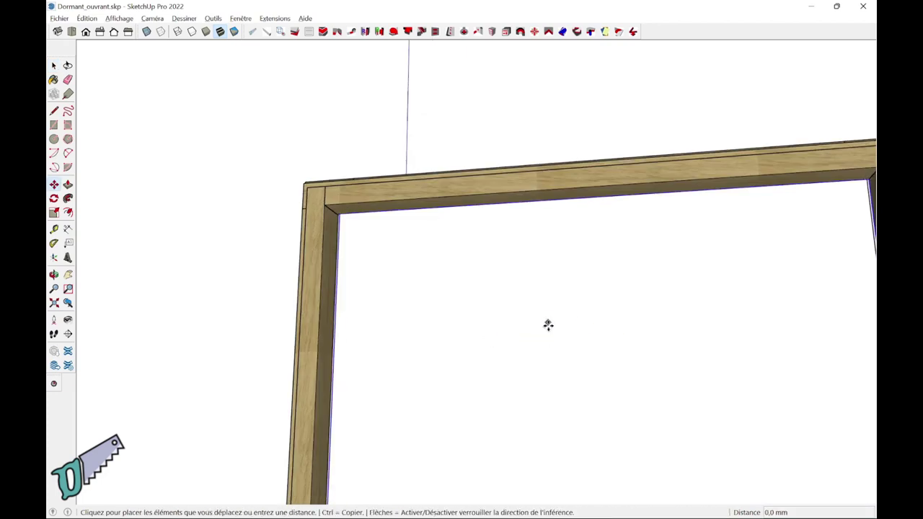
pyautogui.write('2')
pyautogui.press('Return')
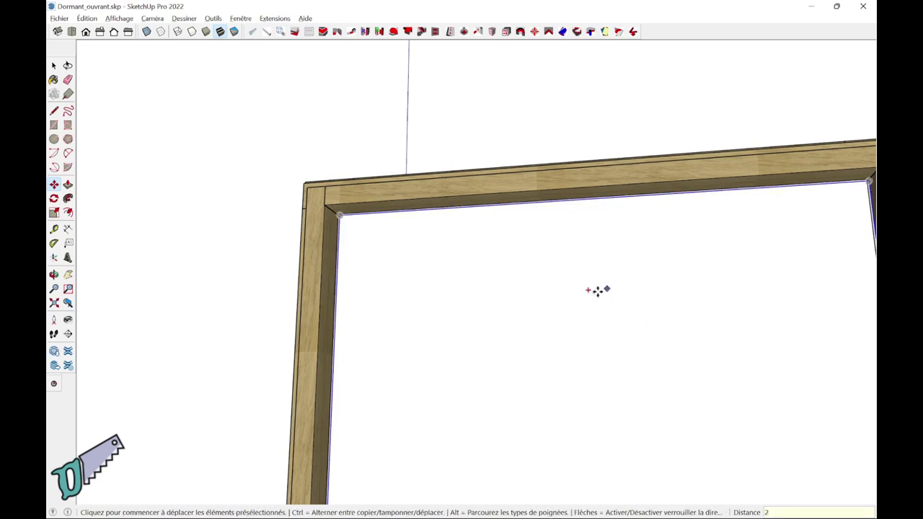
pyautogui.moveTo(598, 290); pyautogui.dragTo(462, 332, button='middle')
# Paint the panel with Verre translucide bleu from the Verre et miroirs library.
pyautogui.hotkey('shift', 'z')
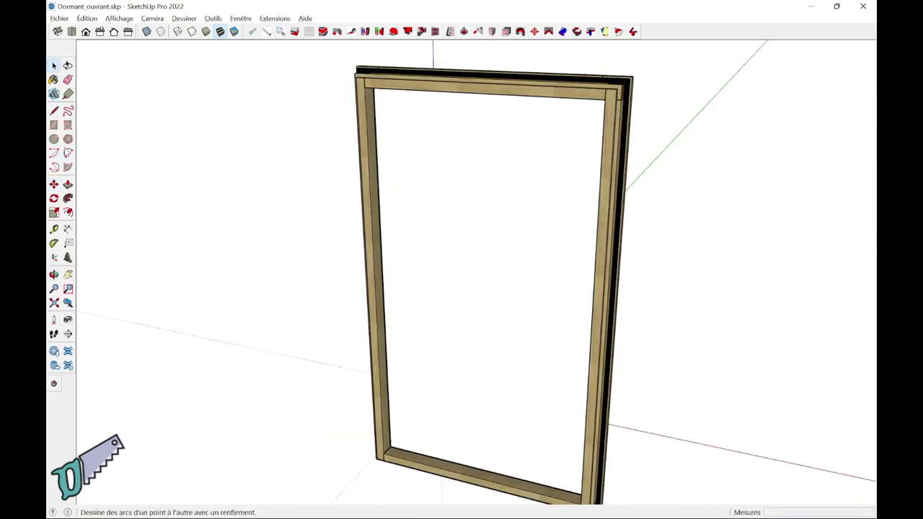
pyautogui.press('b')
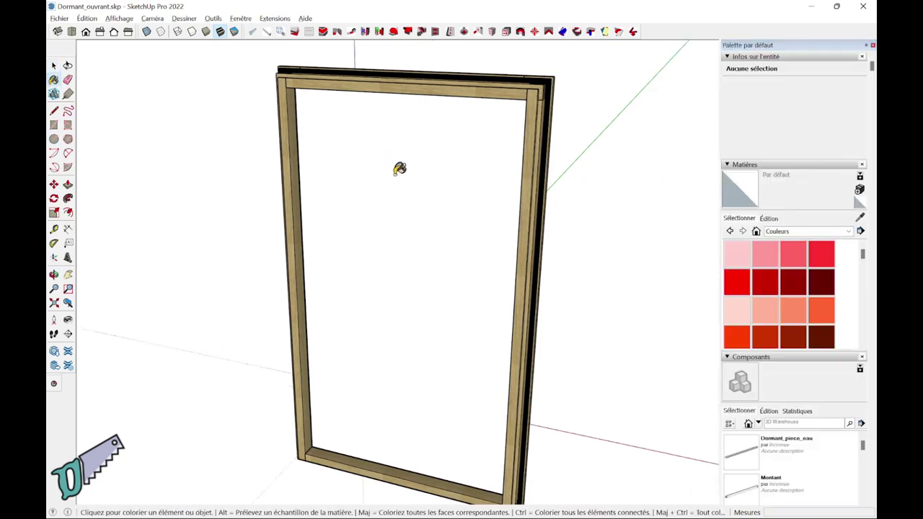
pyautogui.click(811, 232)
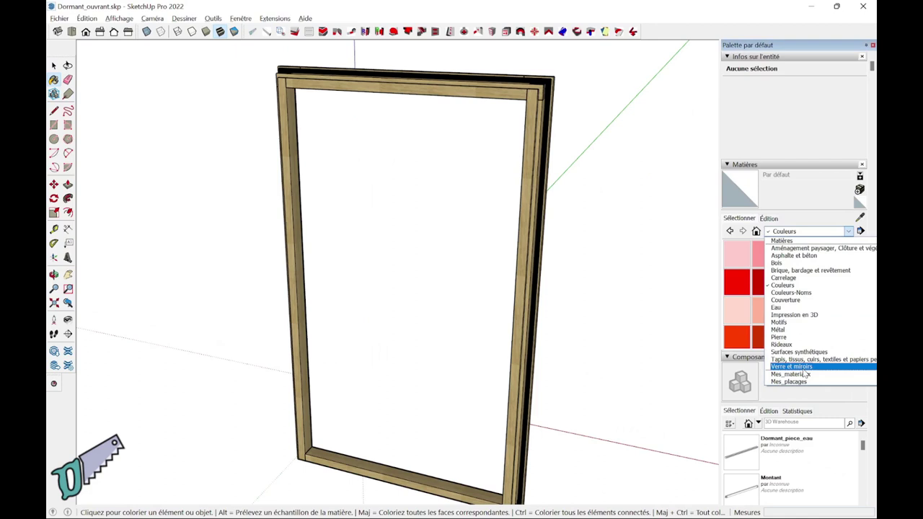
pyautogui.click(803, 369)
pyautogui.click(736, 279)
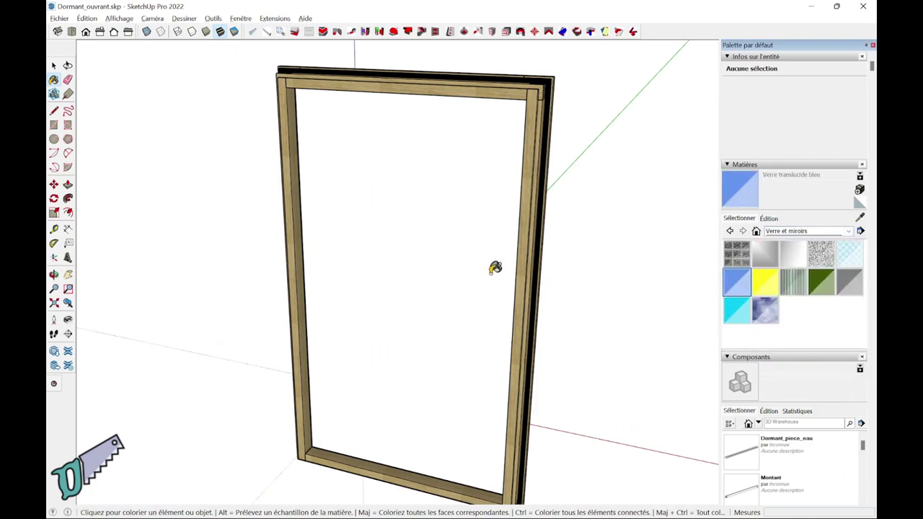
pyautogui.click(452, 266)
pyautogui.moveTo(462, 261)
pyautogui.mouseDown(button='middle')
pyautogui.moveTo(348, 298)
pyautogui.moveTo(366, 319)
pyautogui.mouseUp(button='middle')
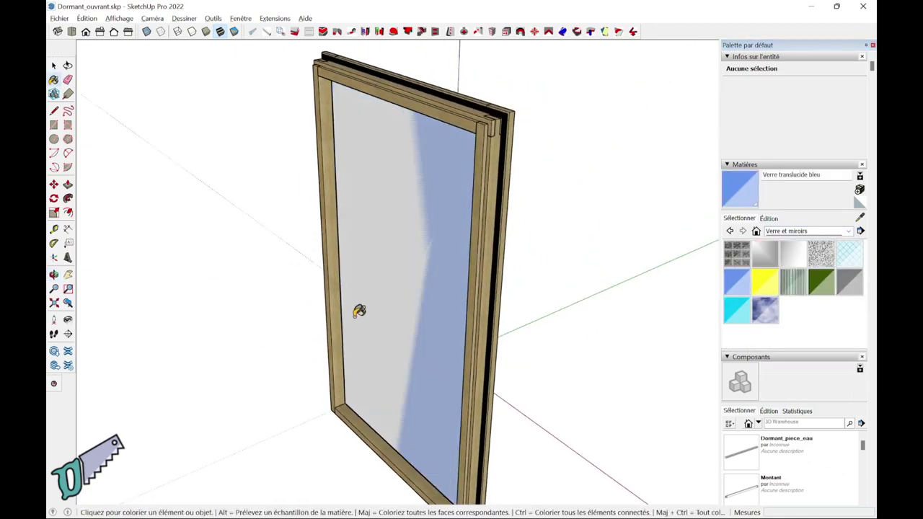
# Select the glass panel and start a Ctrl copy-move of it.
pyautogui.press('space')
pyautogui.click(393, 331)
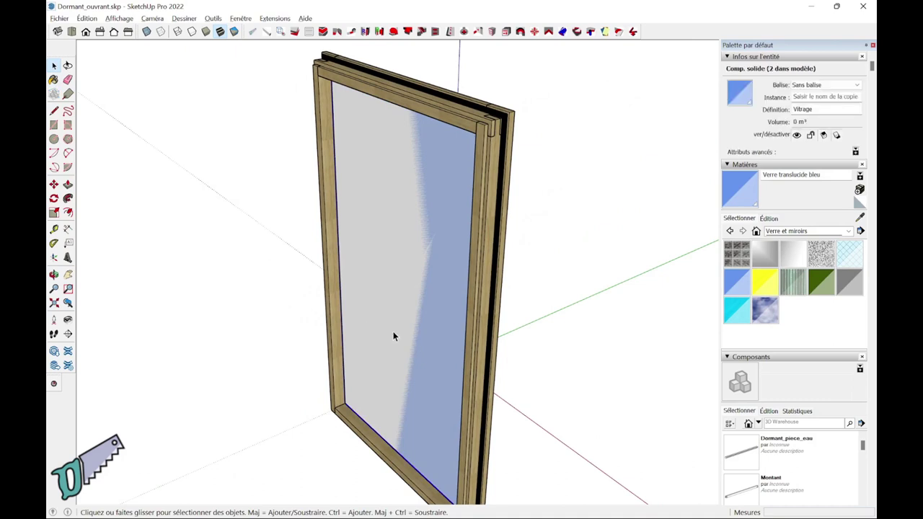
pyautogui.press('m')
pyautogui.click(393, 331)
pyautogui.press('ctrl')
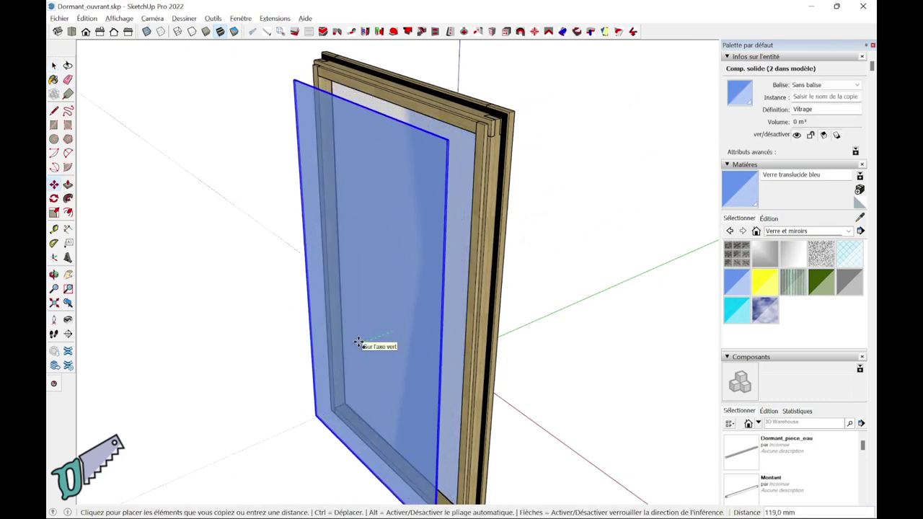
# Place a copy of the Vitrage pane 20 mm from the first along the green axis.
pyautogui.click(358, 342)
pyautogui.write('20')
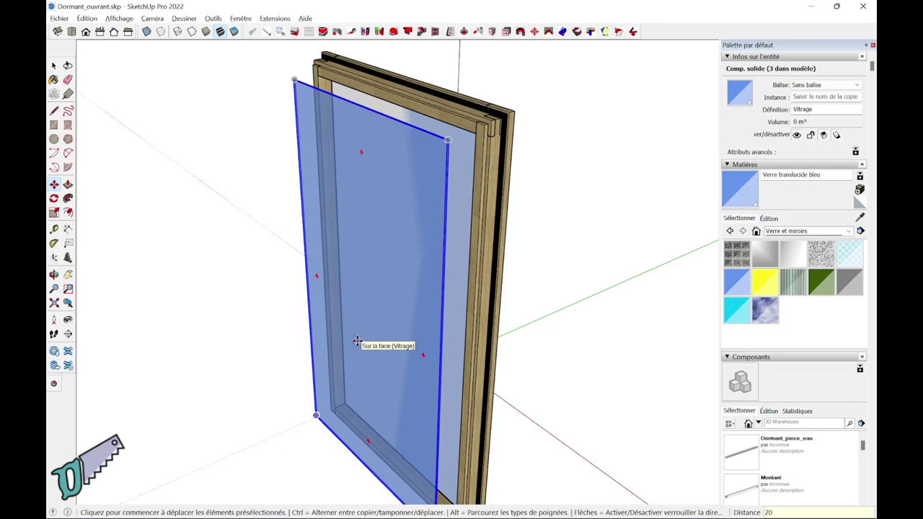
pyautogui.hotkey('ctrl', 'z')
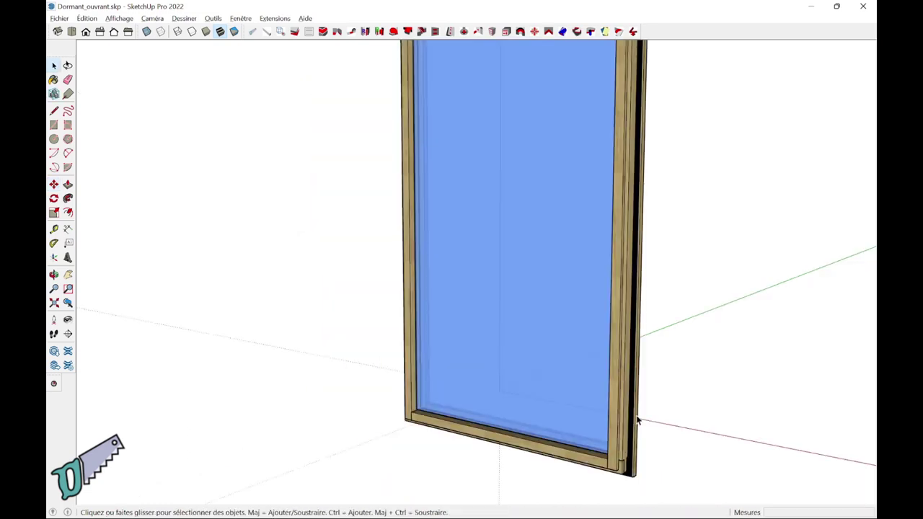
pyautogui.moveTo(637, 422); pyautogui.dragTo(496, 408, button='middle')
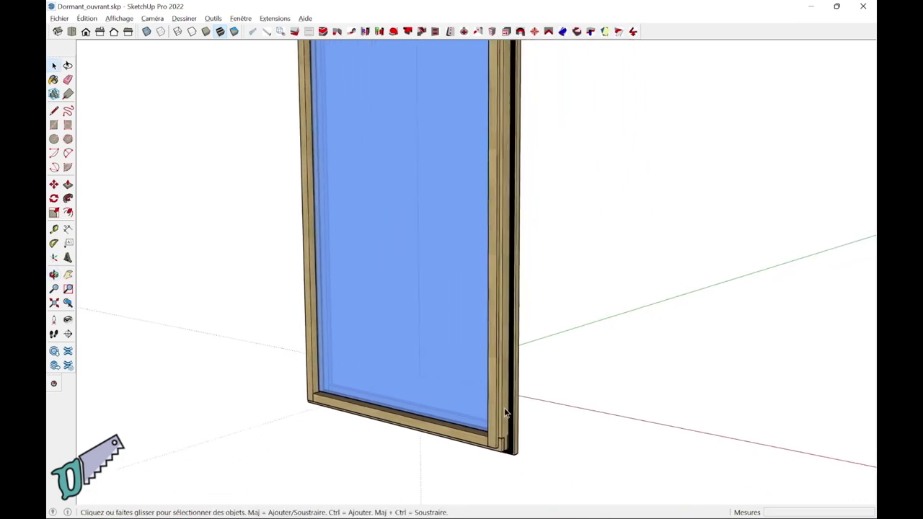
# Hide the window frame group with Masquer.
pyautogui.rightClick(505, 412)
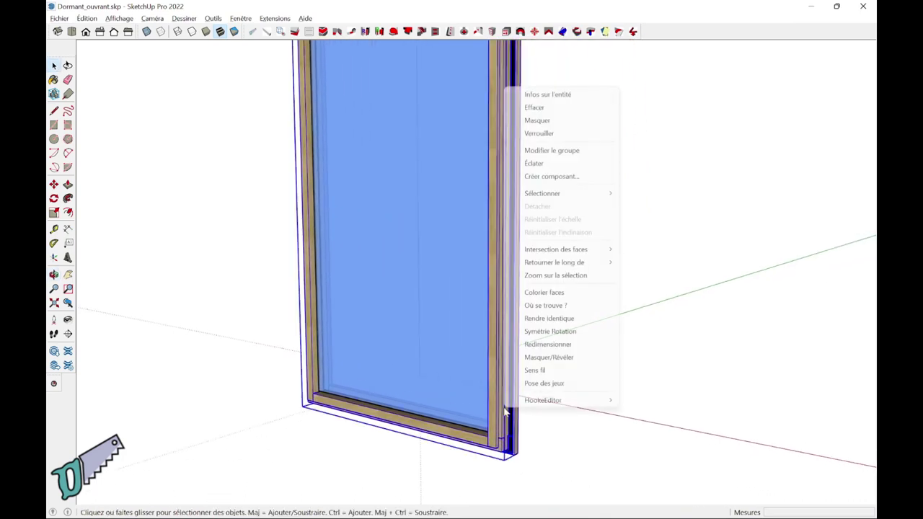
pyautogui.click(552, 120)
pyautogui.moveTo(469, 391); pyautogui.dragTo(486, 438, button='middle')
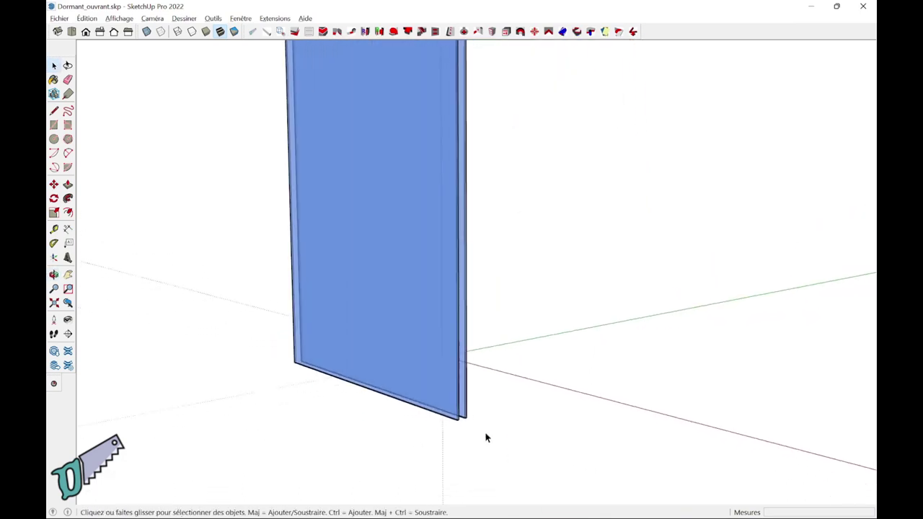
# Draw a 650 × 1150 mm rectangle from the pane's bottom corner to its top-left corner.
pyautogui.press('r')
pyautogui.scroll(2, 469, 404)
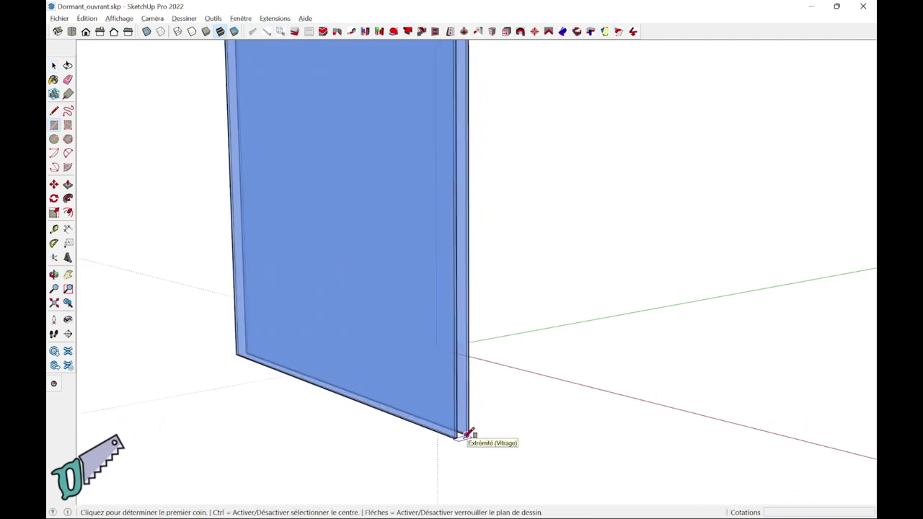
pyautogui.scroll(2, 470, 432)
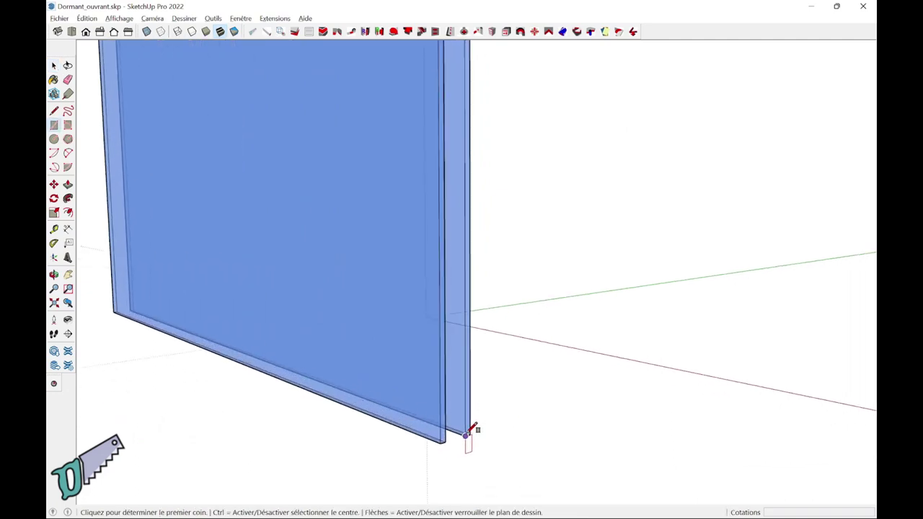
pyautogui.click(467, 433)
pyautogui.moveTo(261, 200)
pyautogui.mouseDown(button='middle')
pyautogui.moveTo(389, 339)
pyautogui.moveTo(315, 123)
pyautogui.moveTo(326, 177)
pyautogui.moveTo(634, 264)
pyautogui.moveTo(279, 140)
pyautogui.moveTo(377, 288)
pyautogui.moveTo(684, 306)
pyautogui.moveTo(391, 212)
pyautogui.mouseUp(button='middle')
pyautogui.scroll(2, 270, 103)
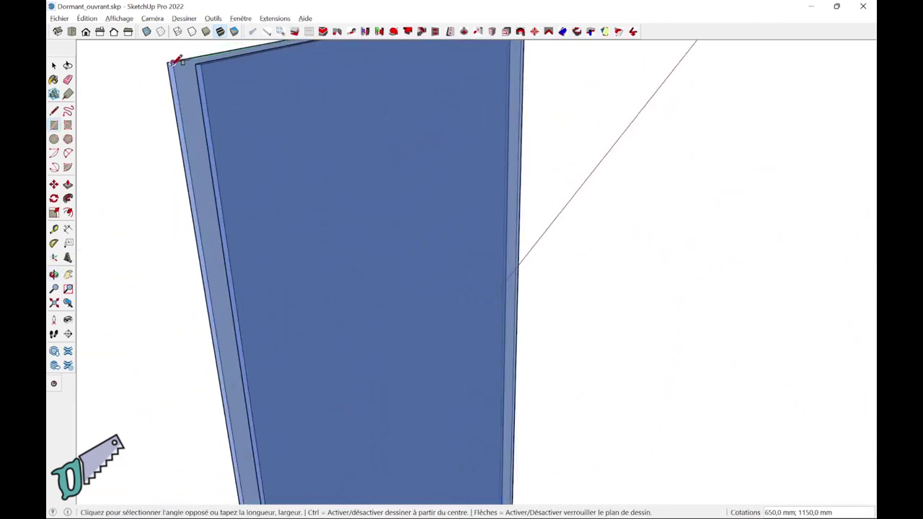
pyautogui.click(176, 60)
pyautogui.press('space')
pyautogui.click(178, 76)
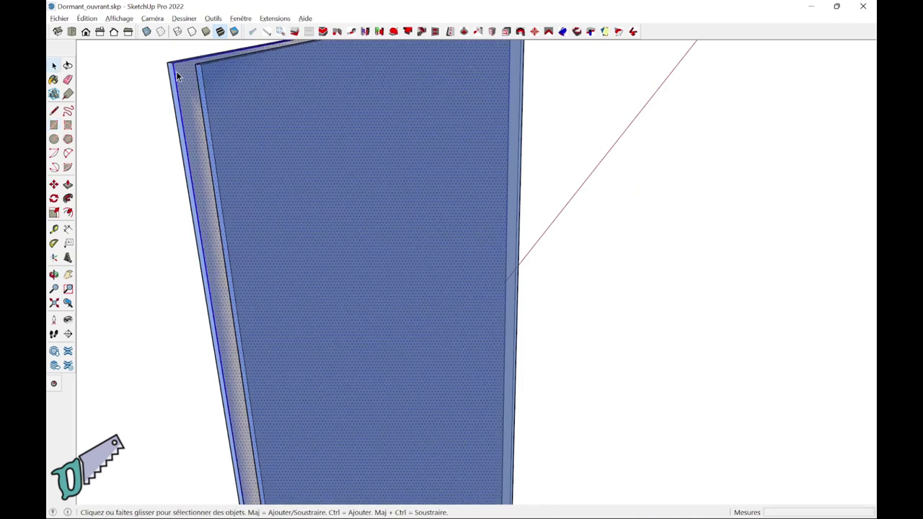
# Offset the rectangle's edges 5 mm inward to form a border strip.
pyautogui.press('f')
pyautogui.click(183, 64)
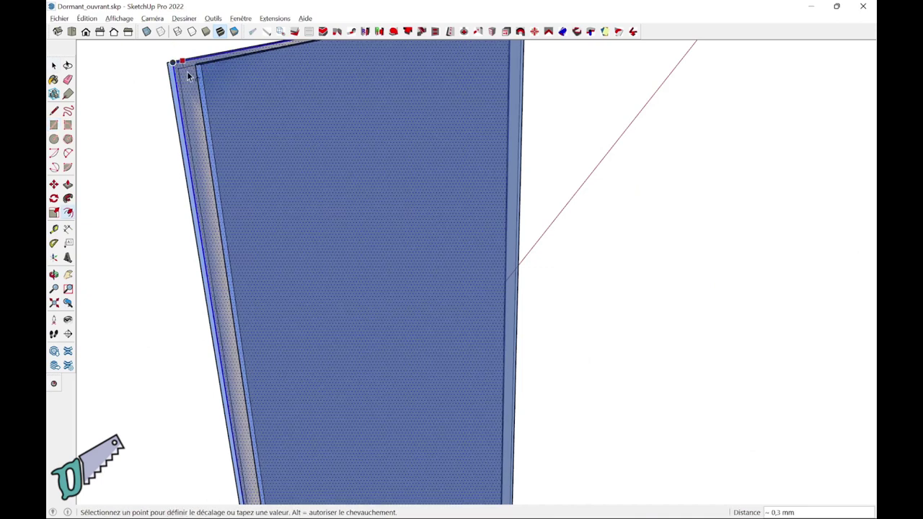
pyautogui.click(192, 83)
pyautogui.write('5')
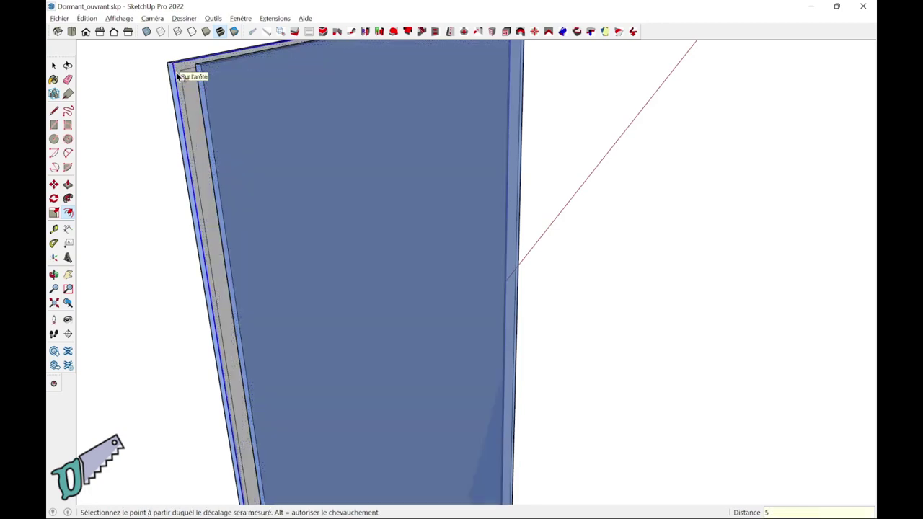
pyautogui.press('space')
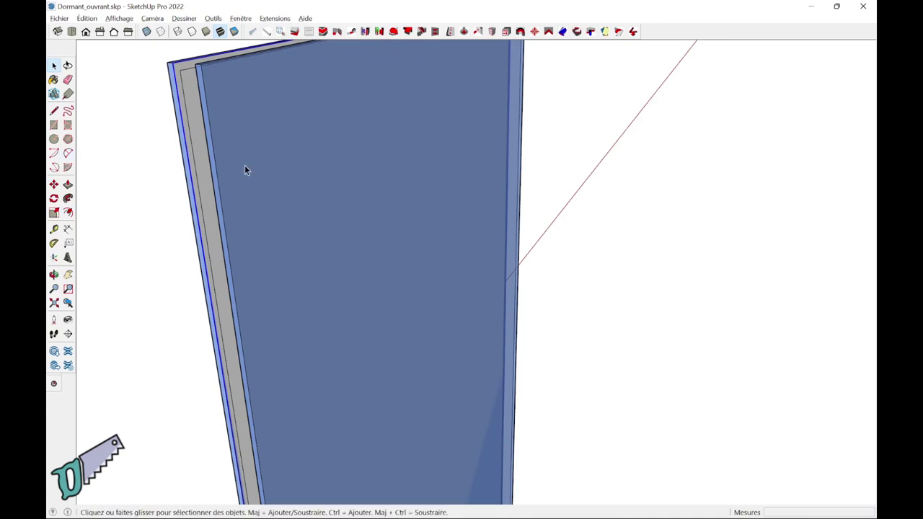
pyautogui.tripleClick(206, 178)
pyautogui.click(196, 174)
# Push/Pull the border strip into a spacer filling the gap between the panes.
pyautogui.scroll(2, 192, 174)
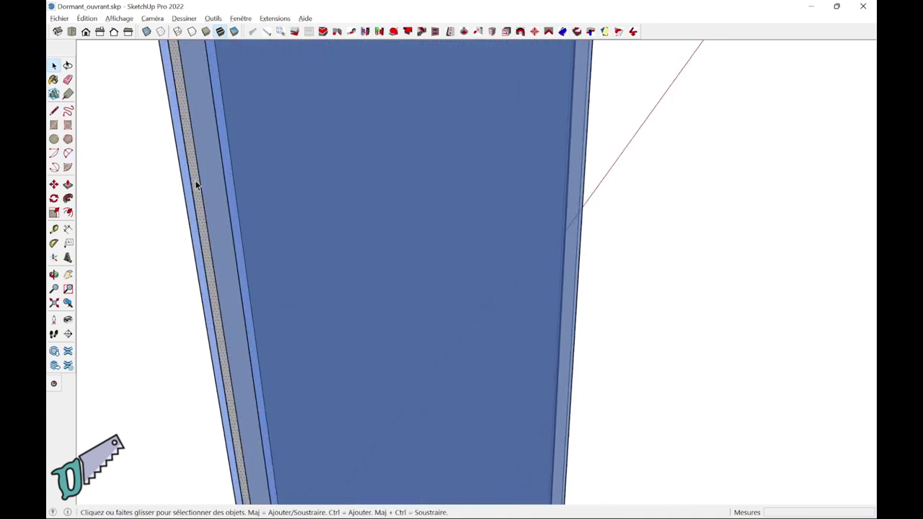
pyautogui.press('p')
pyautogui.click(195, 185)
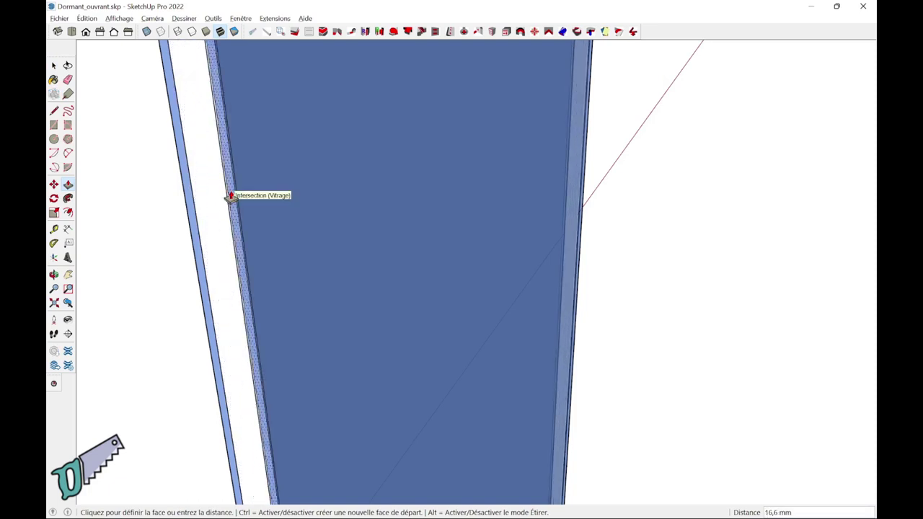
pyautogui.click(227, 196)
pyautogui.press('space')
pyautogui.scroll(-2, 227, 200)
pyautogui.scroll(-2, 231, 200)
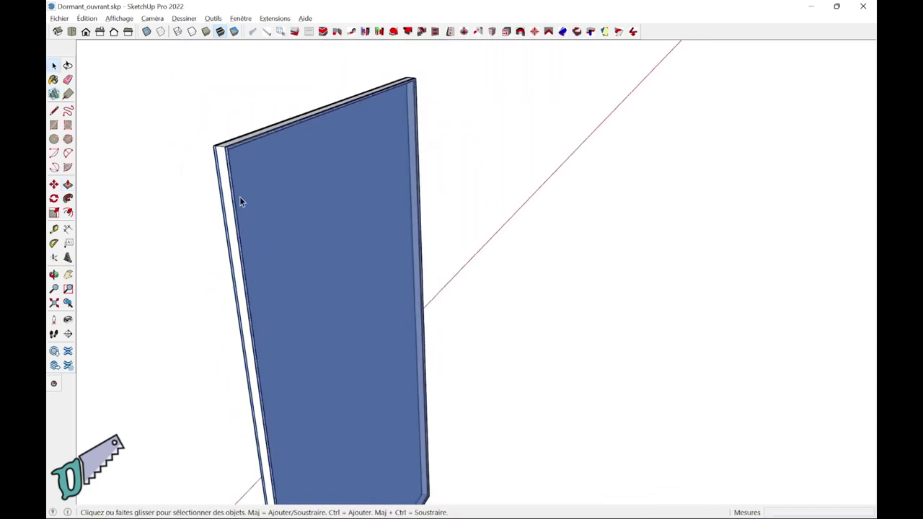
pyautogui.tripleClick(232, 239)
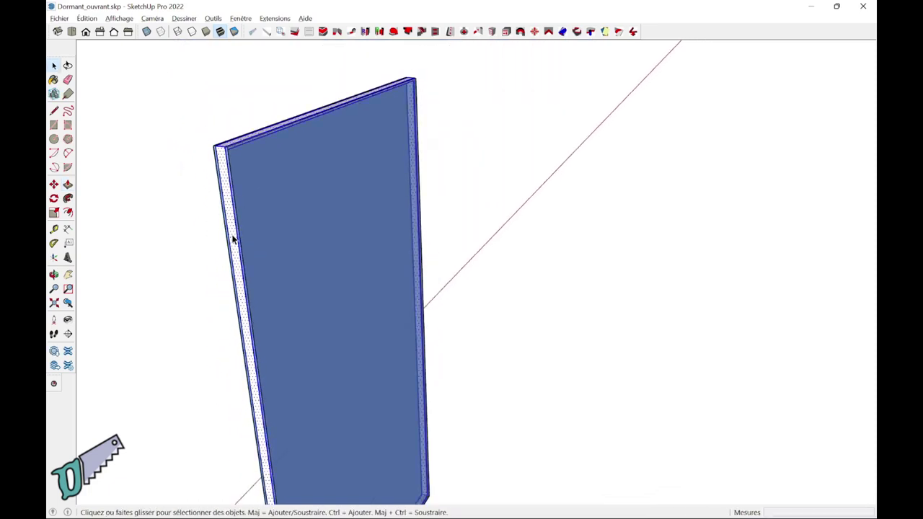
pyautogui.press('b')
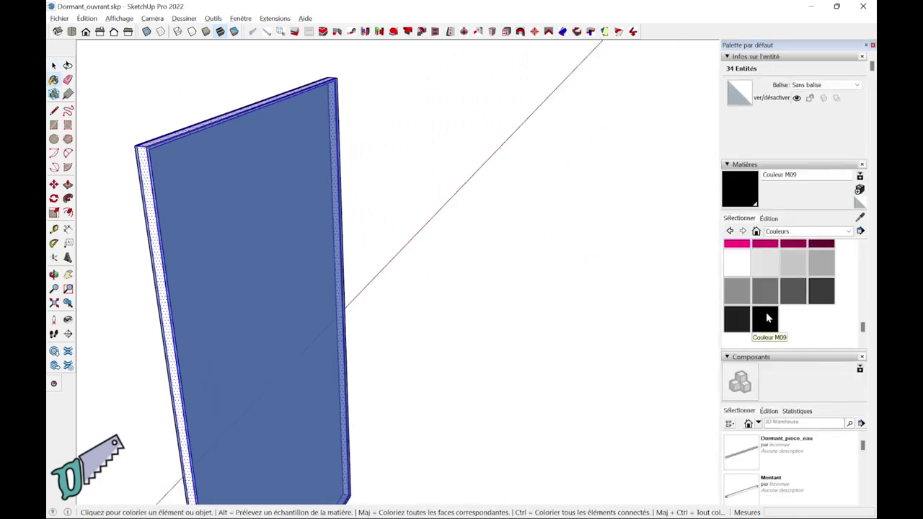
# Paint the spacer with the black Couleur material.
pyautogui.click(765, 317)
pyautogui.click(201, 120)
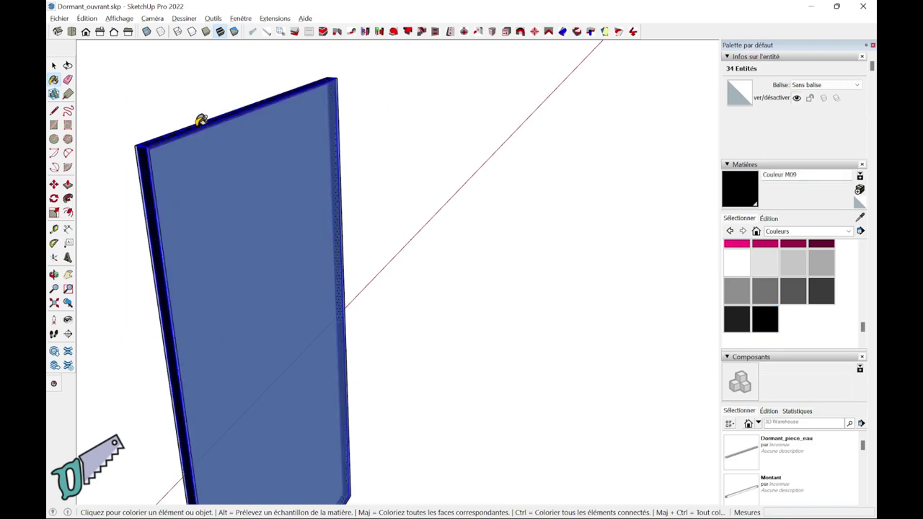
pyautogui.press('space')
pyautogui.scroll(-3, 288, 196)
pyautogui.scroll(-2, 289, 195)
# Box-select the spacer and turn it into a component with Créer composant.
pyautogui.moveTo(206, 119); pyautogui.dragTo(389, 396)
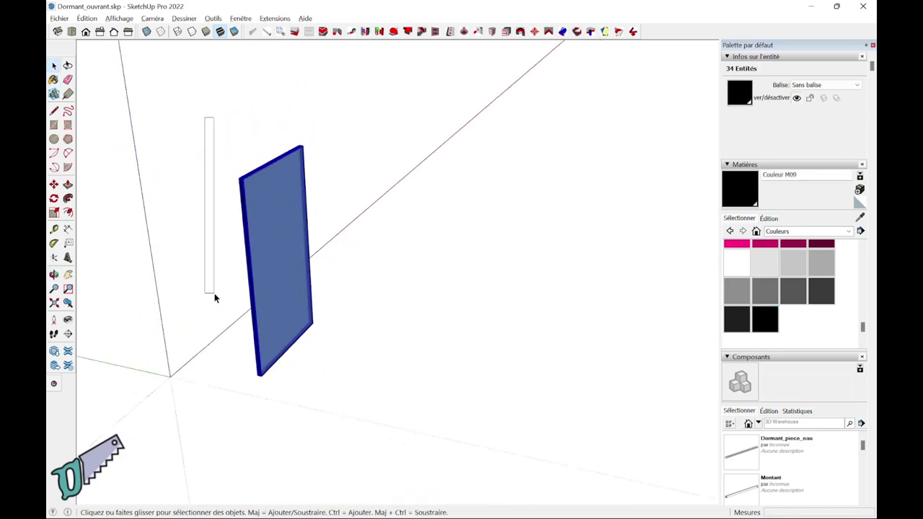
pyautogui.rightClick(278, 304)
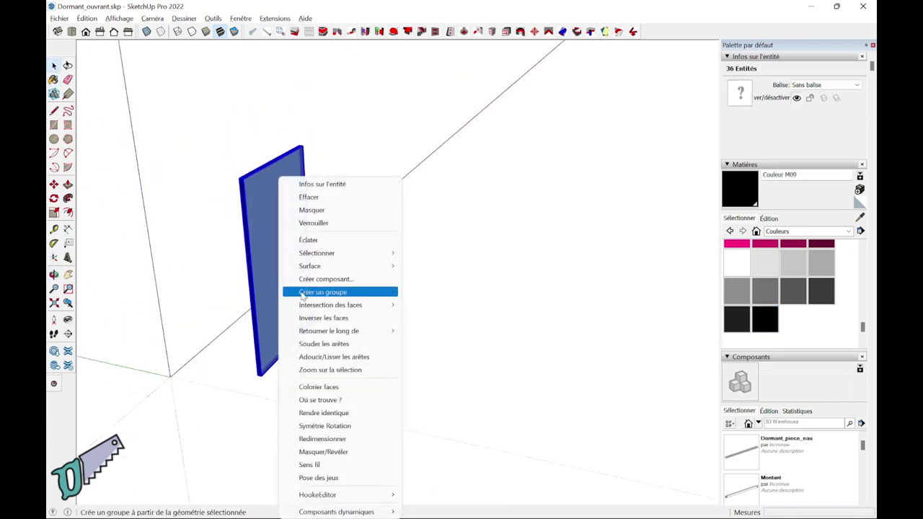
pyautogui.click(321, 279)
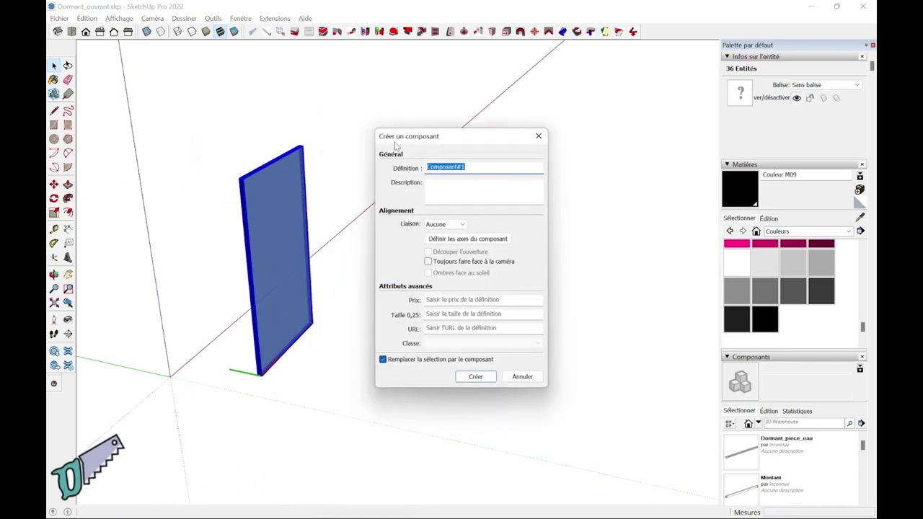
pyautogui.write('V')
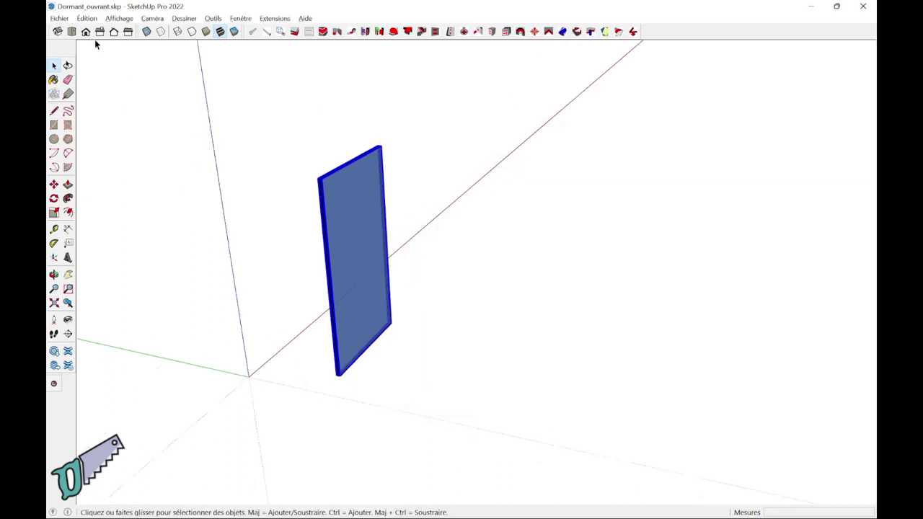
pyautogui.click(86, 18)
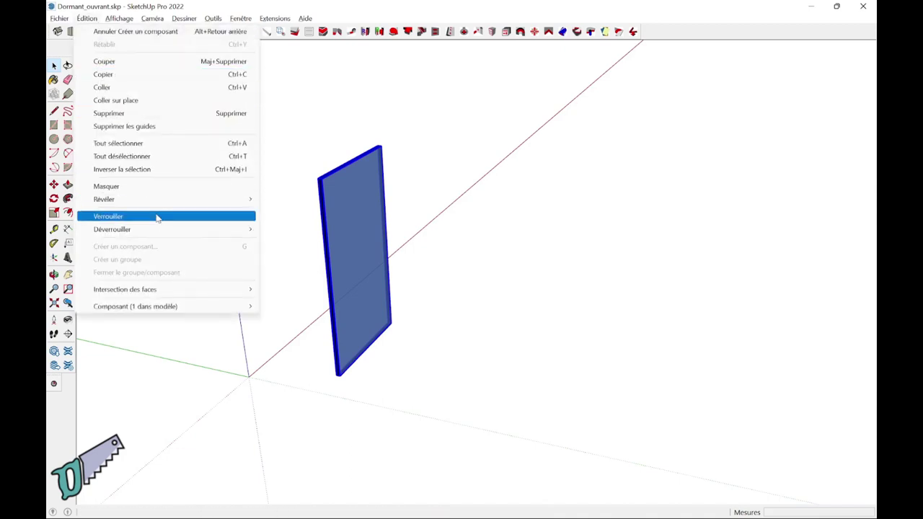
pyautogui.moveTo(166, 199)
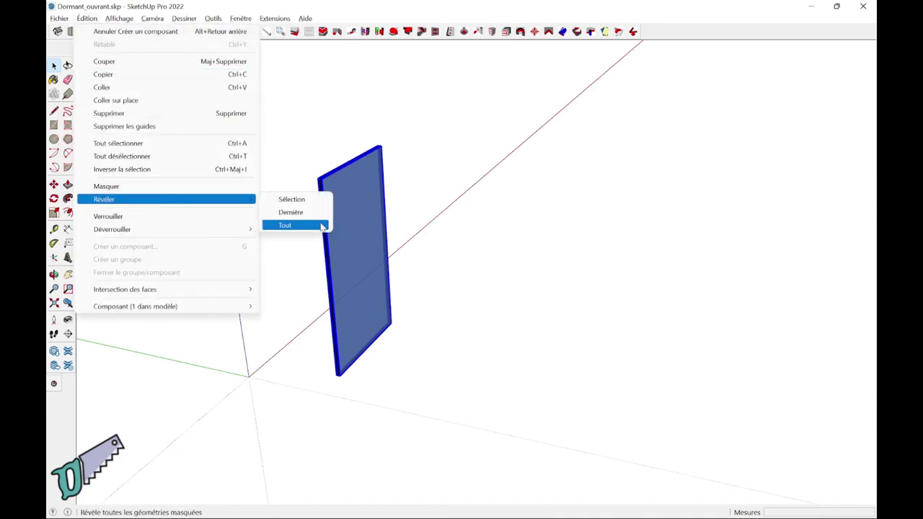
# Unhide everything with Révéler > Tout and orbit to a frontal view of the window.
pyautogui.click(286, 225)
pyautogui.moveTo(457, 257); pyautogui.dragTo(336, 306, button='middle')
pyautogui.moveTo(619, 262)
pyautogui.mouseDown(button='middle')
pyautogui.moveTo(645, 260)
pyautogui.moveTo(570, 292)
pyautogui.moveTo(348, 266)
pyautogui.moveTo(689, 235)
pyautogui.moveTo(290, 239)
pyautogui.moveTo(669, 243)
pyautogui.moveTo(721, 273)
pyautogui.mouseUp(button='middle')
pyautogui.scroll(2, 435, 340)
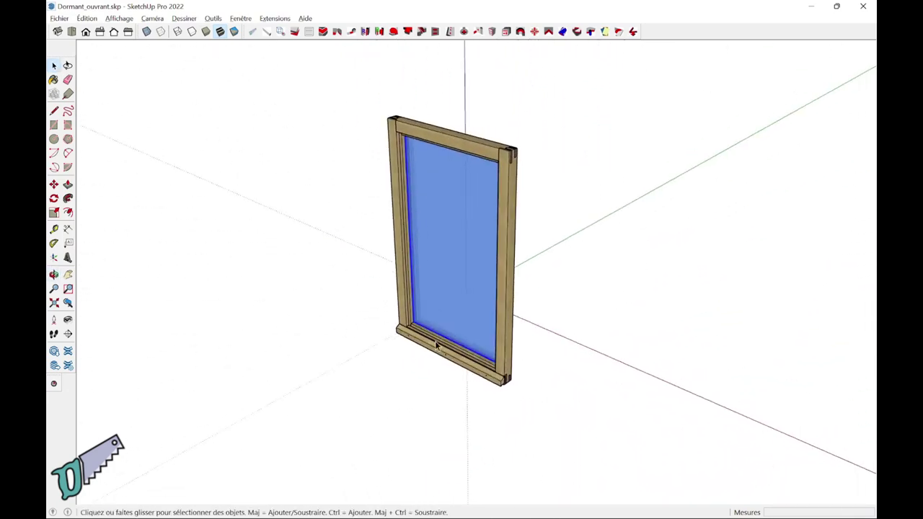
pyautogui.moveTo(435, 340); pyautogui.dragTo(519, 353, button='middle')
pyautogui.scroll(2, 523, 356)
pyautogui.scroll(3, 401, 330)
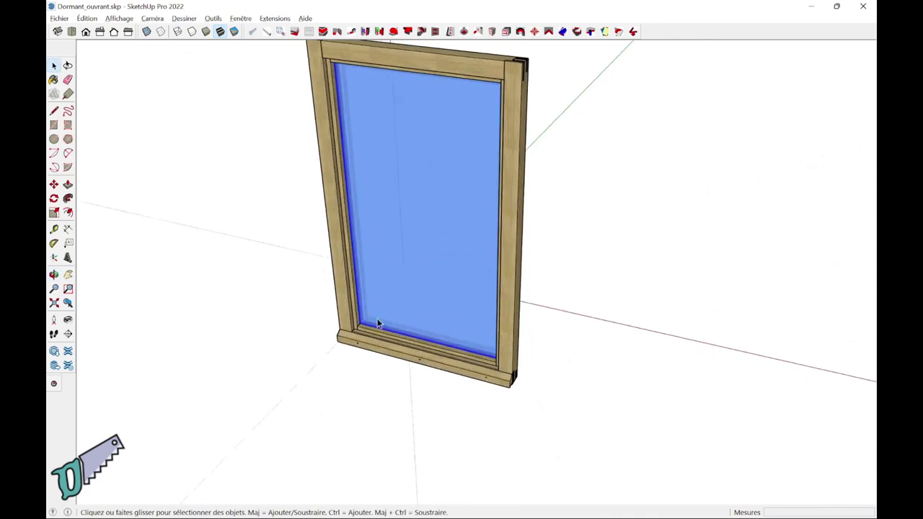
pyautogui.moveTo(383, 315)
pyautogui.mouseDown(button='middle')
pyautogui.moveTo(393, 360)
pyautogui.moveTo(440, 343)
pyautogui.moveTo(399, 402)
pyautogui.mouseUp(button='middle')
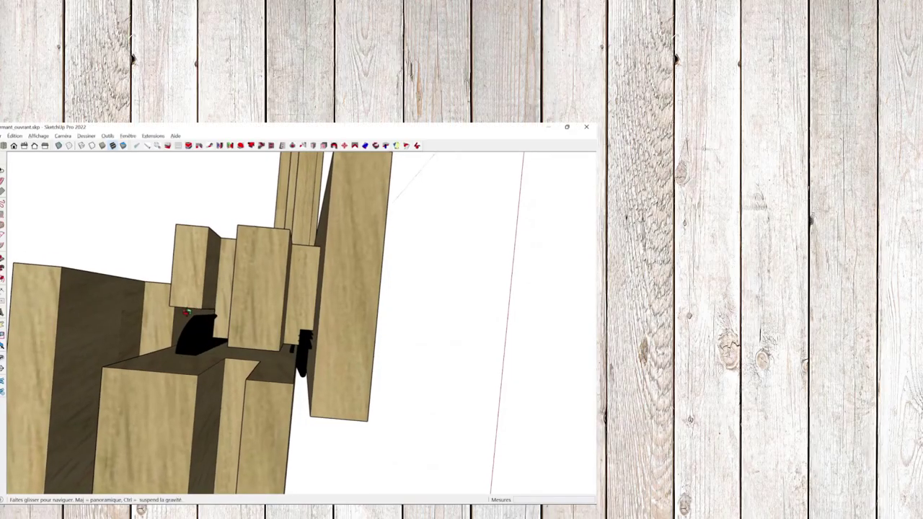
pyautogui.scroll(2, 309, 379)
pyautogui.scroll(2, 303, 361)
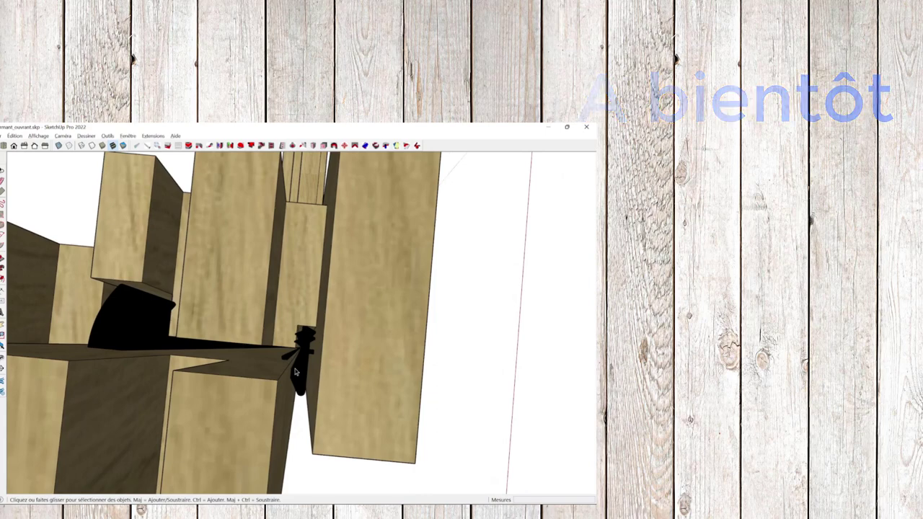
pyautogui.moveTo(294, 368)
pyautogui.mouseDown(button='middle')
pyautogui.moveTo(297, 353)
pyautogui.moveTo(304, 364)
pyautogui.mouseUp(button='middle')
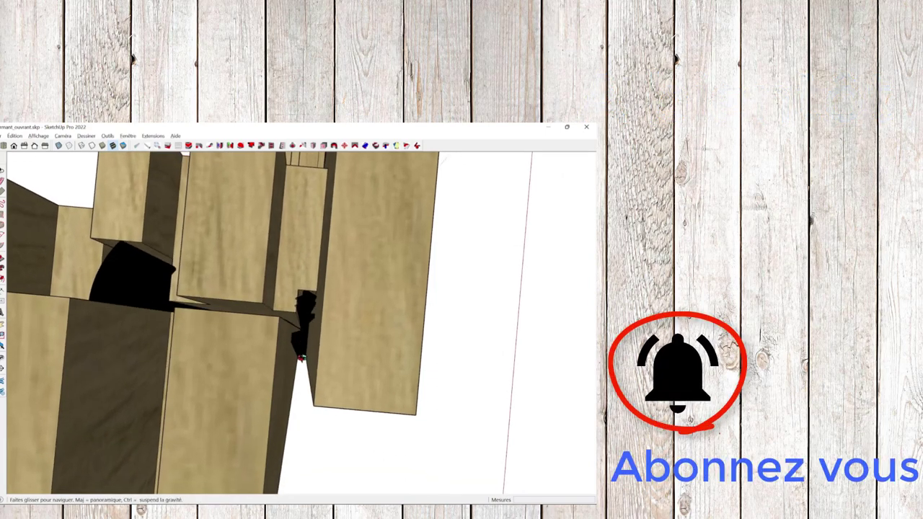